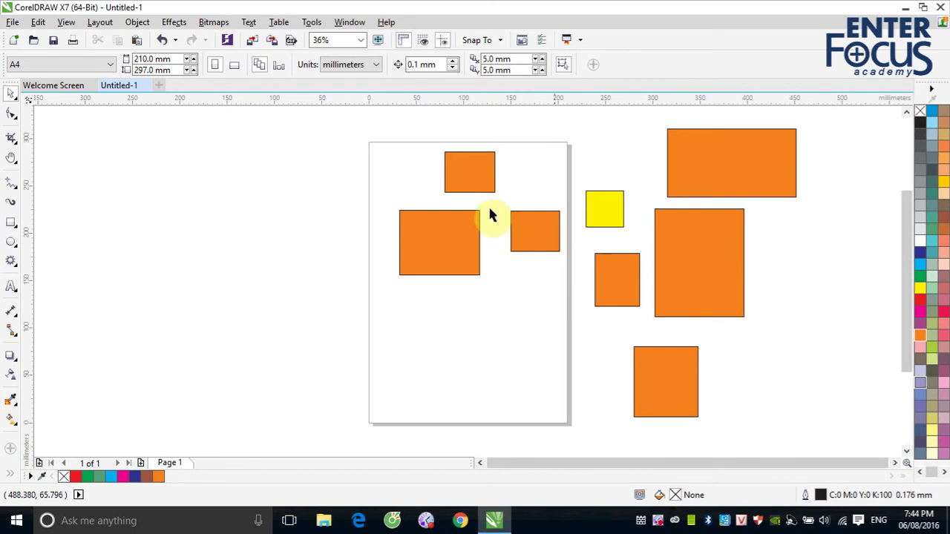
Delete every rectangle except the lowest orange one, and move that one onto the middle of the page
{"action": "left_click_drag", "start_coordinate": [364, 117], "coordinate": [817, 338]}
{"action": "key", "text": "Delete"}
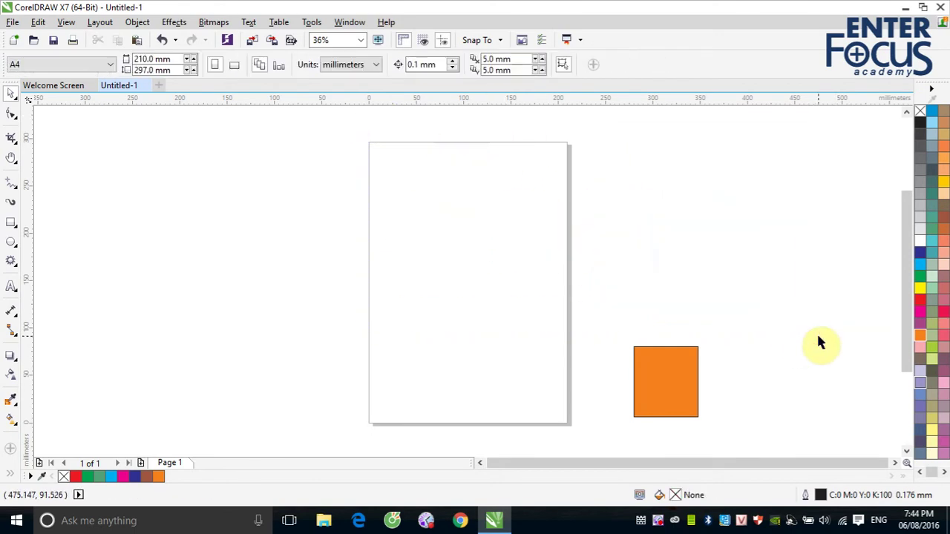
{"action": "left_click", "coordinate": [651, 372]}
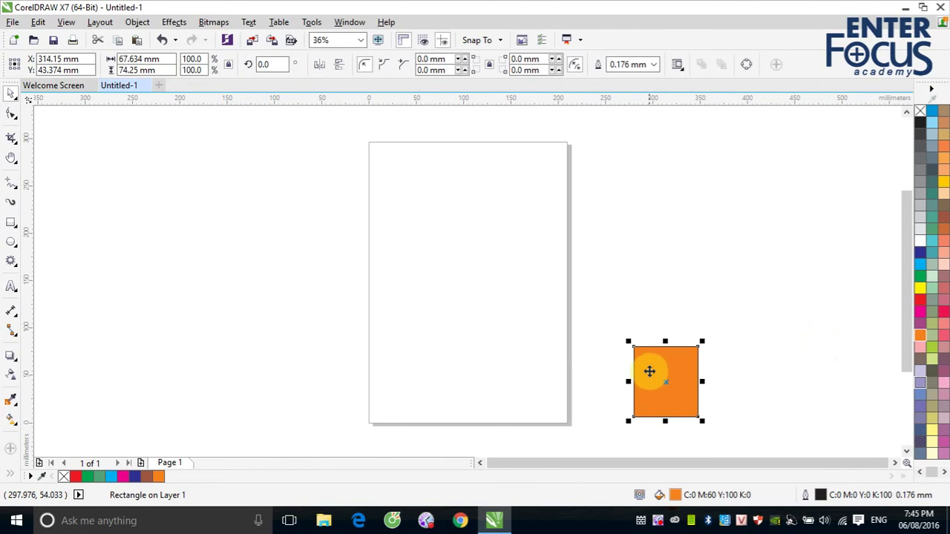
{"action": "left_click_drag", "start_coordinate": [652, 372], "coordinate": [446, 278]}
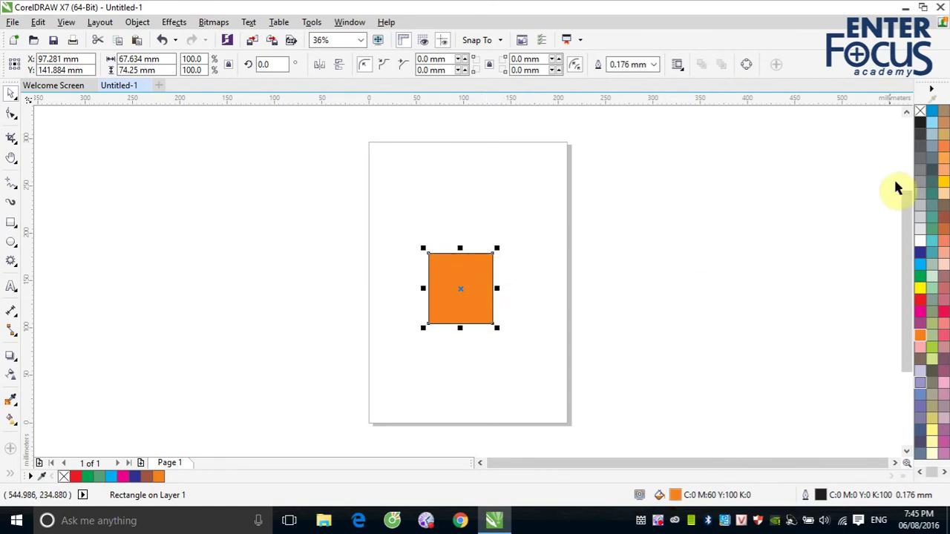
Change the rectangle's fill to red and move it to the empty area left of the page
{"action": "left_click", "coordinate": [919, 111]}
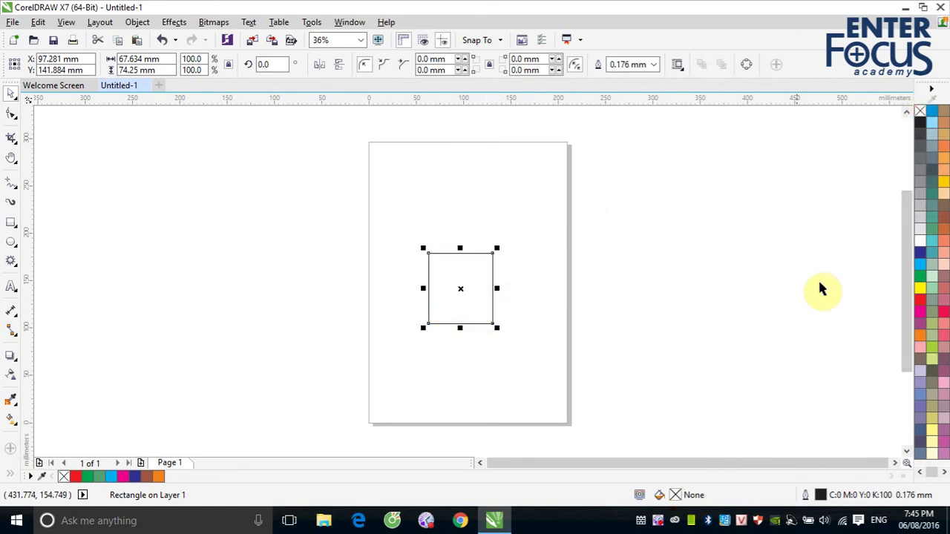
{"action": "left_click", "coordinate": [920, 299]}
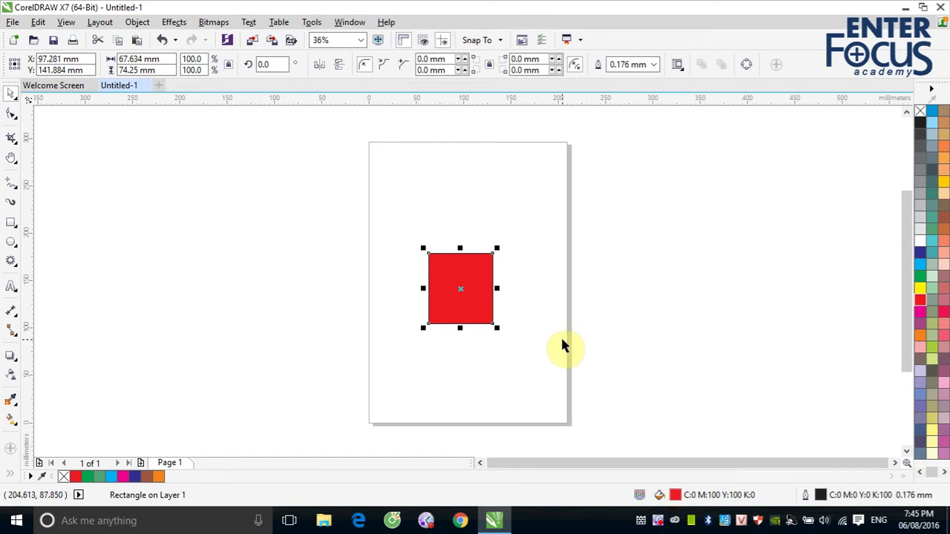
{"action": "left_click", "coordinate": [461, 290]}
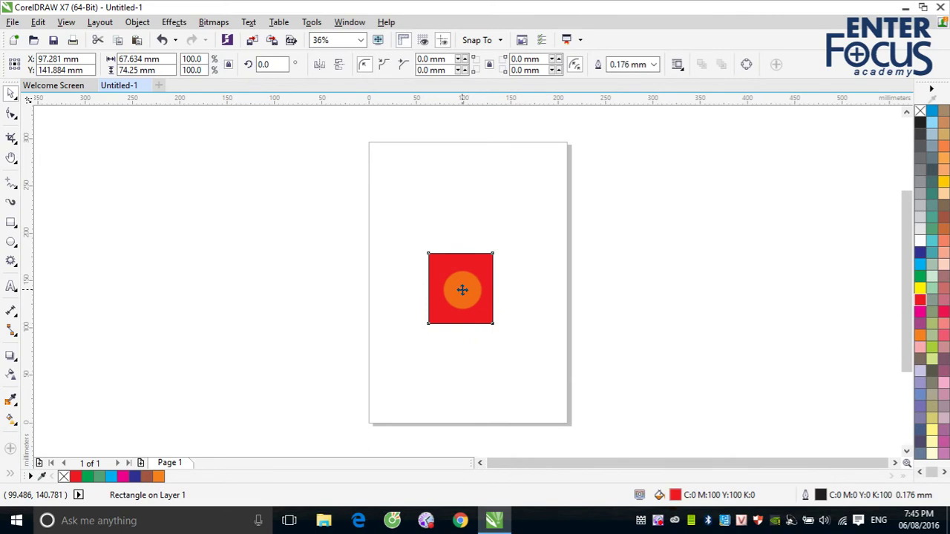
{"action": "left_click_drag", "start_coordinate": [461, 290], "coordinate": [159, 196]}
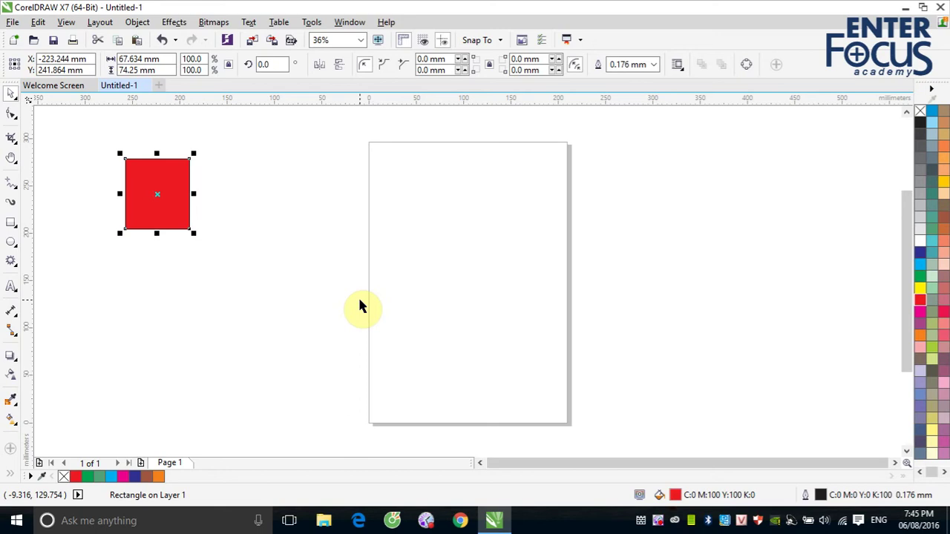
Place a copy of the red rectangle on the upper part of the page, keeping the original beside the page
{"action": "left_click", "coordinate": [156, 195]}
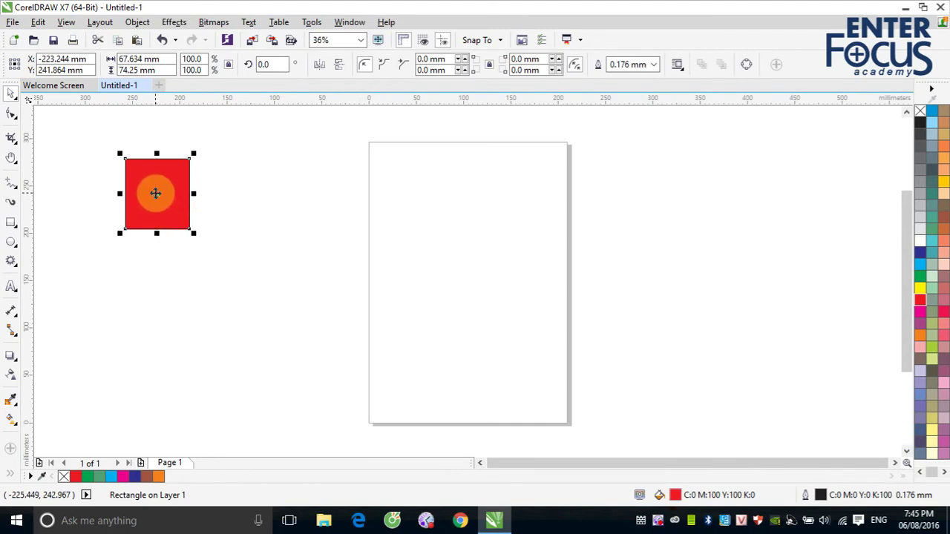
{"action": "left_click_drag", "start_coordinate": [155, 193], "coordinate": [440, 195]}
{"action": "right_click", "coordinate": [440, 196]}
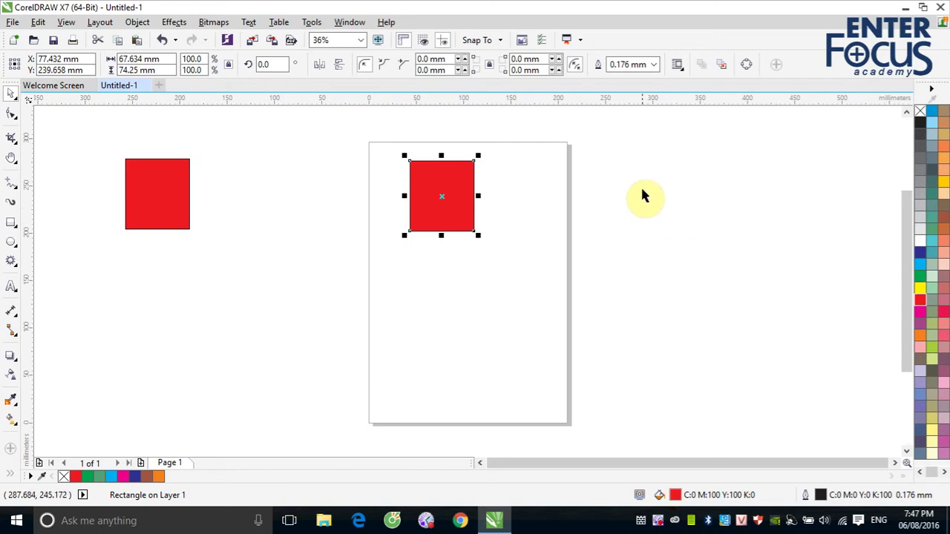
Stretch the copy on the page wider and taller, and scale it proportionally from its lower corner to about 125 × 118 mm
{"action": "left_click", "coordinate": [627, 206]}
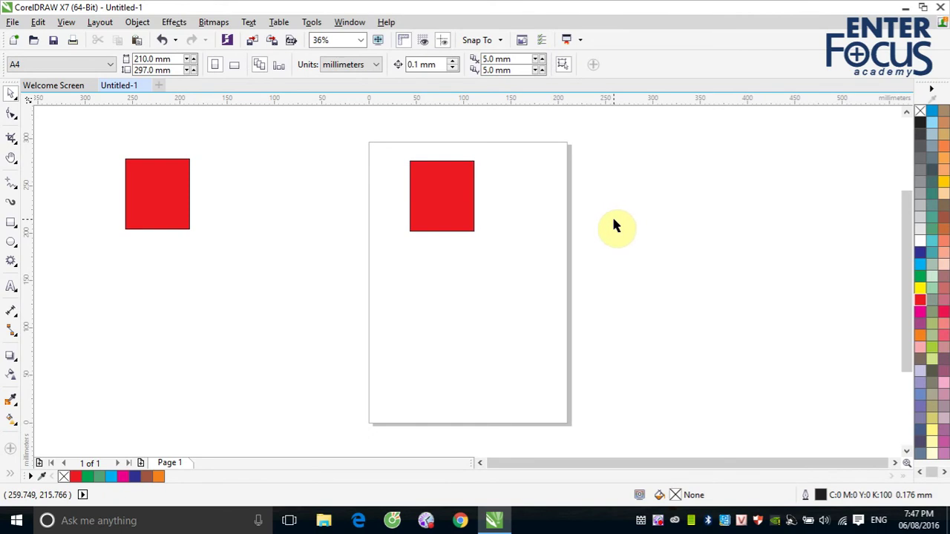
{"action": "left_click", "coordinate": [444, 210]}
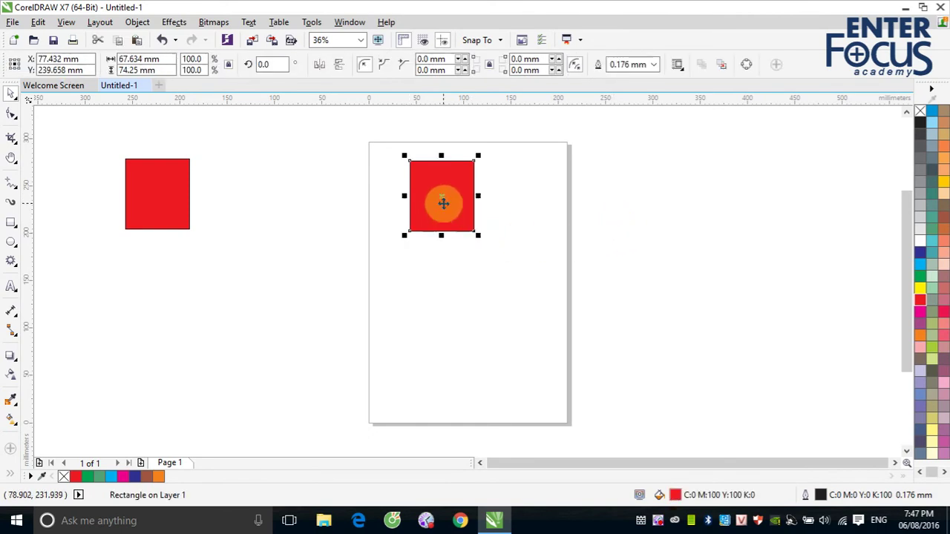
{"action": "left_click", "coordinate": [450, 210]}
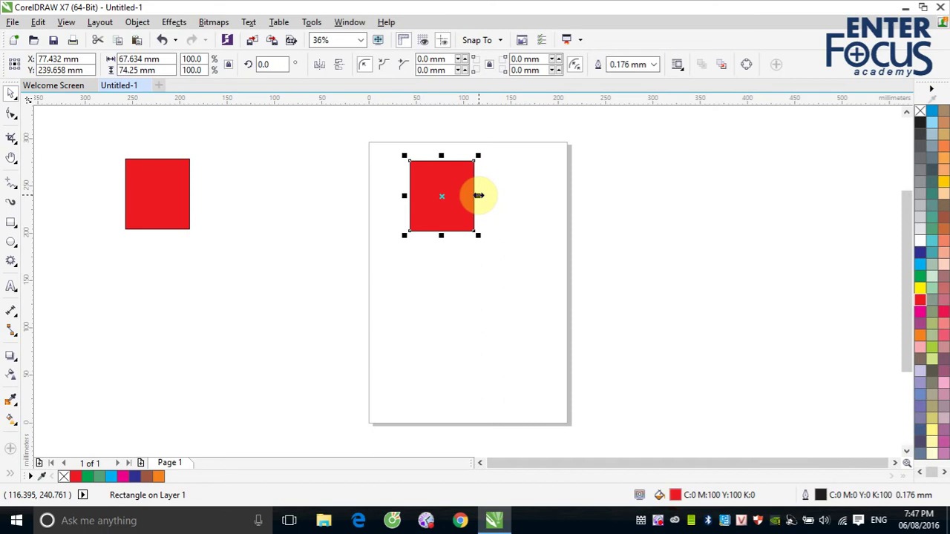
{"action": "left_click_drag", "start_coordinate": [478, 196], "coordinate": [519, 198]}
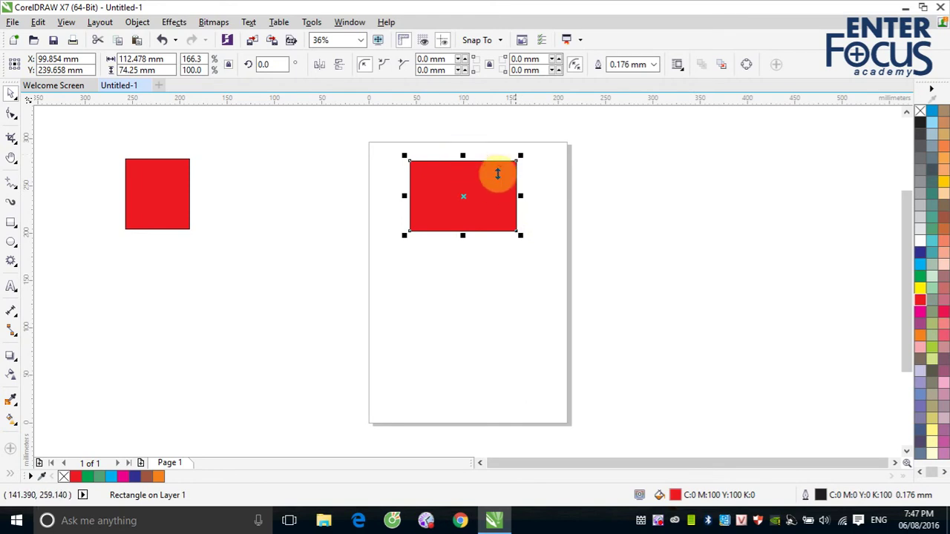
{"action": "mouse_move", "coordinate": [519, 197]}
{"action": "left_mouse_down"}
{"action": "mouse_move", "coordinate": [588, 198]}
{"action": "mouse_move", "coordinate": [528, 201]}
{"action": "left_mouse_up"}
{"action": "left_click_drag", "start_coordinate": [466, 235], "coordinate": [469, 271]}
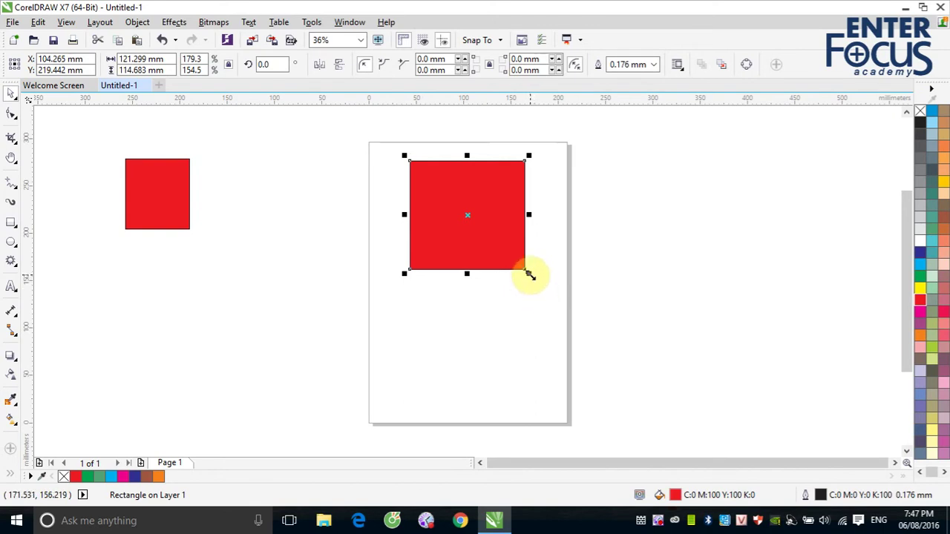
{"action": "left_click_drag", "start_coordinate": [530, 275], "coordinate": [557, 302]}
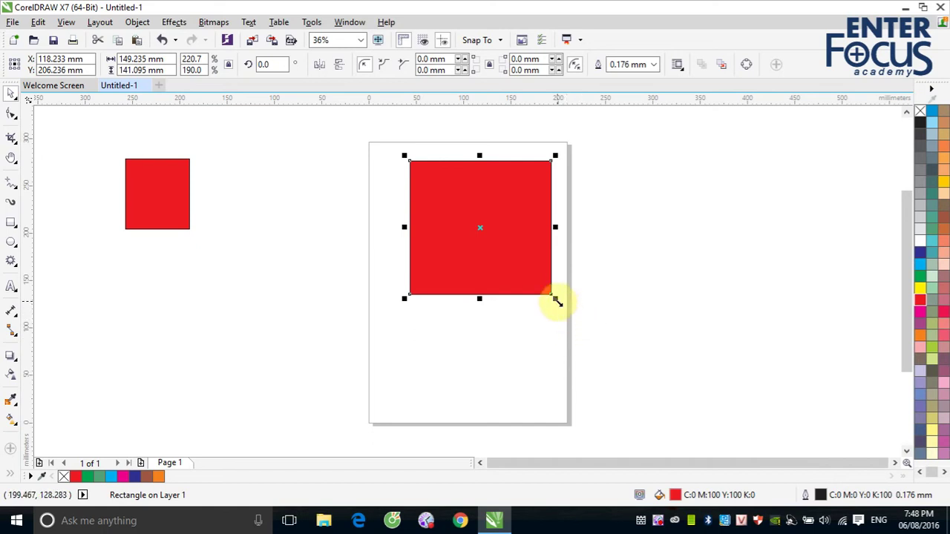
{"action": "left_click_drag", "start_coordinate": [556, 298], "coordinate": [533, 280]}
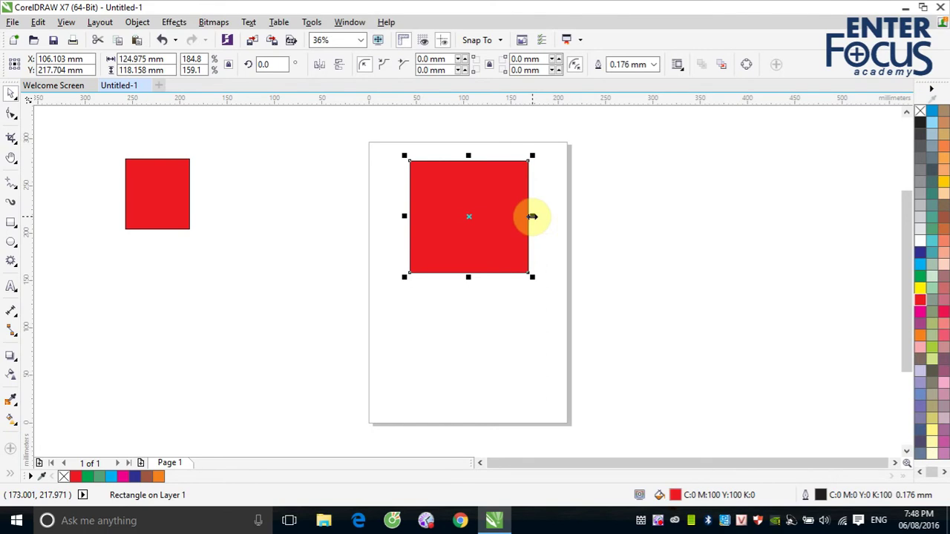
Resize the copy's width symmetrically about its centre to about 102 mm, and scale it proportionally to about 126 × 146 mm
{"action": "left_click_drag", "start_coordinate": [532, 216], "coordinate": [632, 220]}
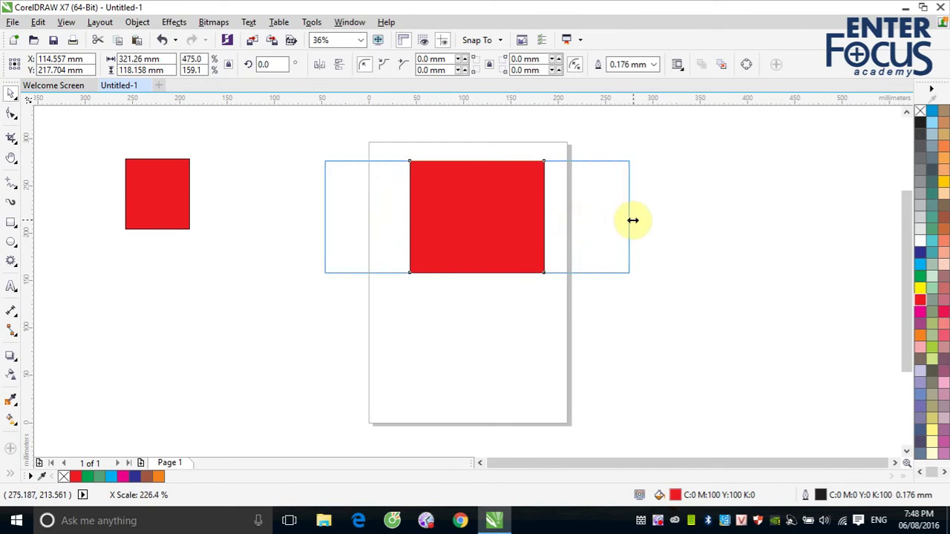
{"action": "left_click_drag", "start_coordinate": [632, 219], "coordinate": [528, 222]}
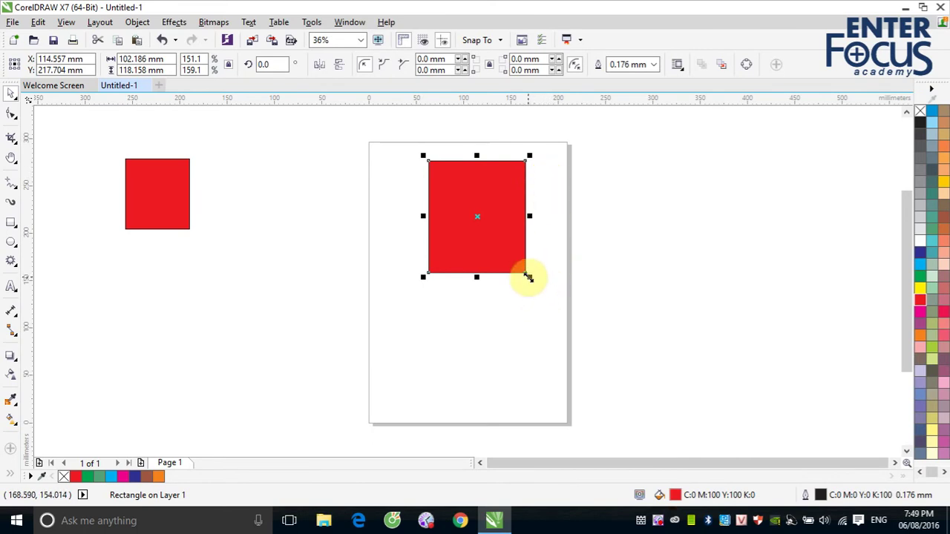
{"action": "left_click_drag", "start_coordinate": [529, 277], "coordinate": [556, 304]}
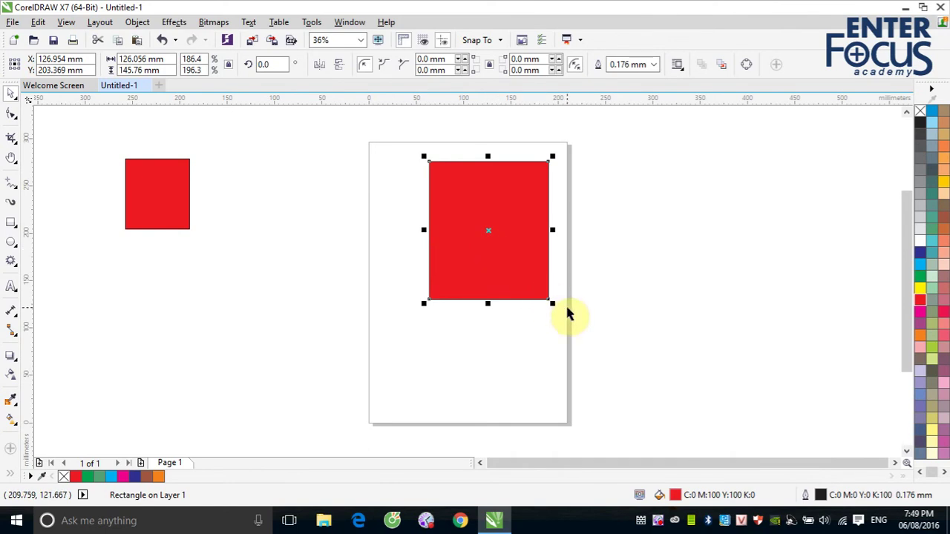
Rotate the large rectangle clockwise about its own centre to an angle of about 330.8°
{"action": "left_click", "coordinate": [519, 257]}
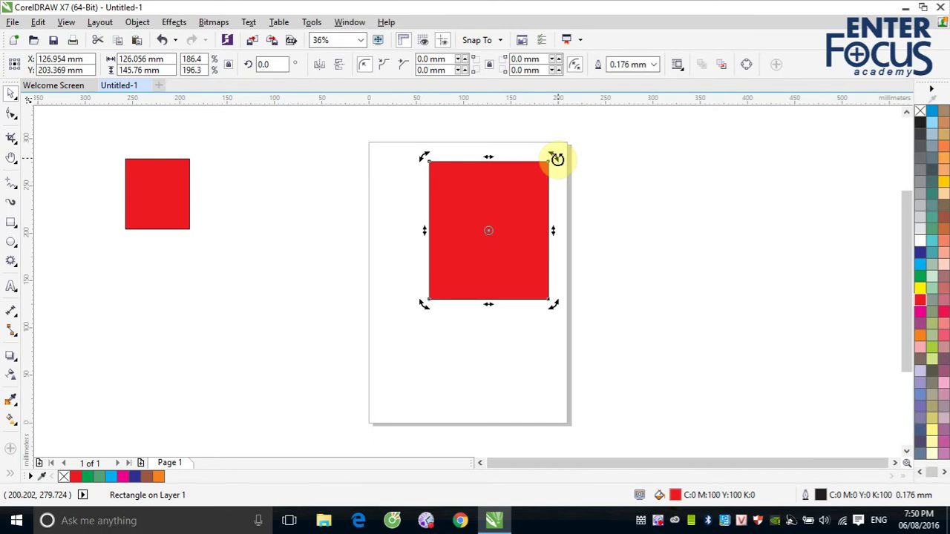
{"action": "left_click_drag", "start_coordinate": [556, 158], "coordinate": [549, 213]}
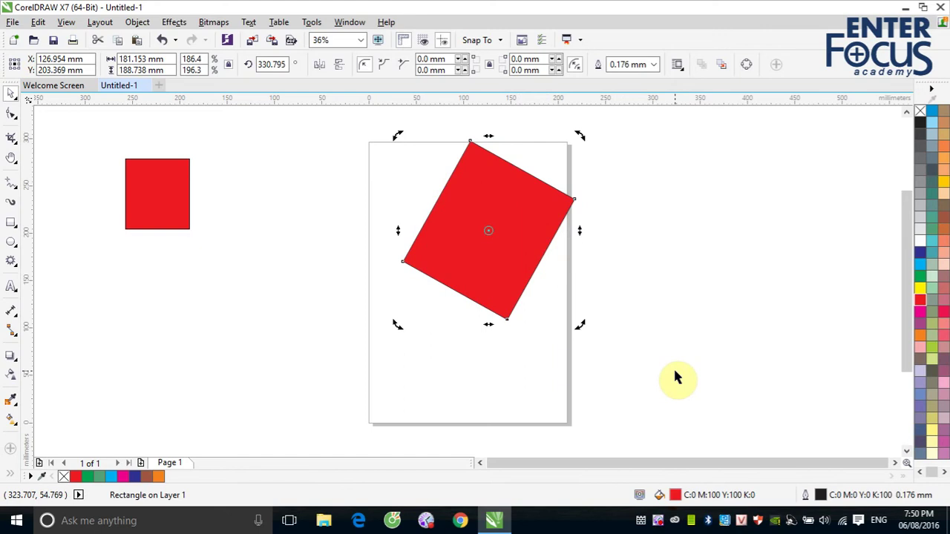
{"action": "left_click_drag", "start_coordinate": [487, 231], "coordinate": [490, 230]}
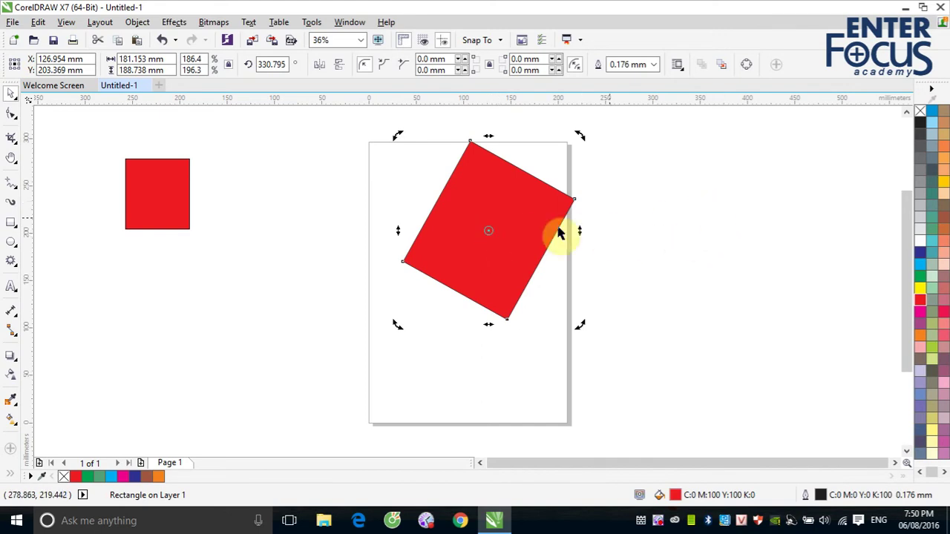
Rotate the large rectangle about a pivot near its top corner and about another pivot just below it, ending at about 9.2°
{"action": "left_click_drag", "start_coordinate": [488, 230], "coordinate": [476, 172]}
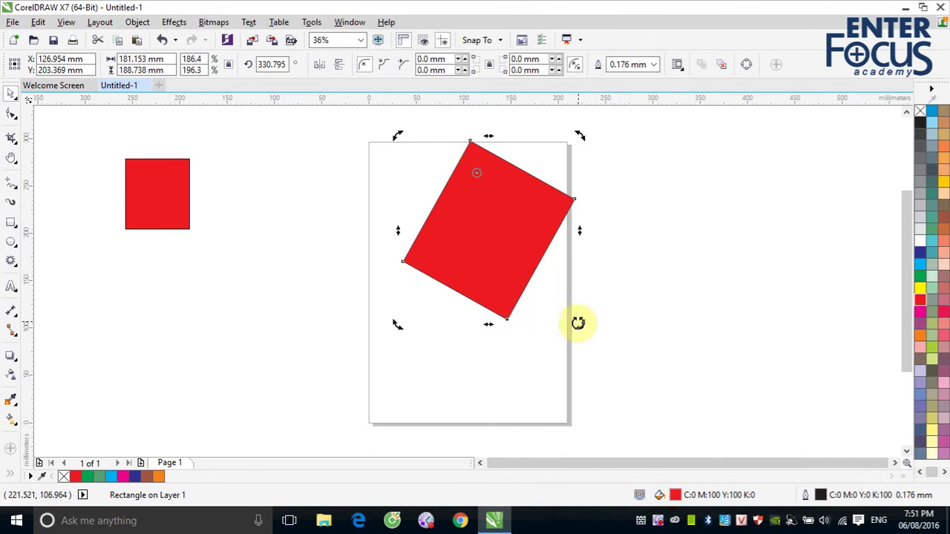
{"action": "left_click_drag", "start_coordinate": [577, 322], "coordinate": [494, 299]}
{"action": "mouse_move", "coordinate": [474, 173]}
{"action": "left_mouse_down"}
{"action": "mouse_move", "coordinate": [456, 318]}
{"action": "mouse_move", "coordinate": [438, 332]}
{"action": "left_mouse_up"}
{"action": "left_click_drag", "start_coordinate": [556, 326], "coordinate": [509, 307]}
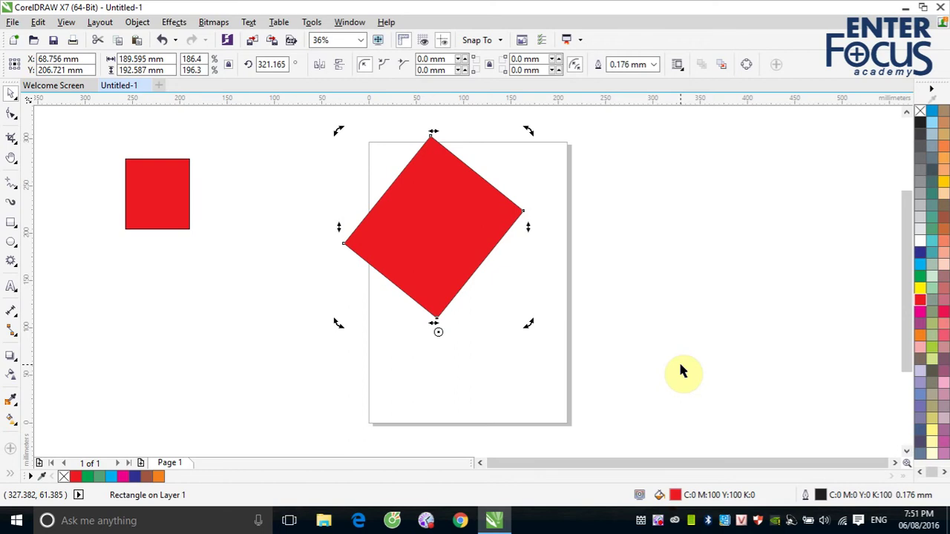
{"action": "left_click", "coordinate": [435, 163]}
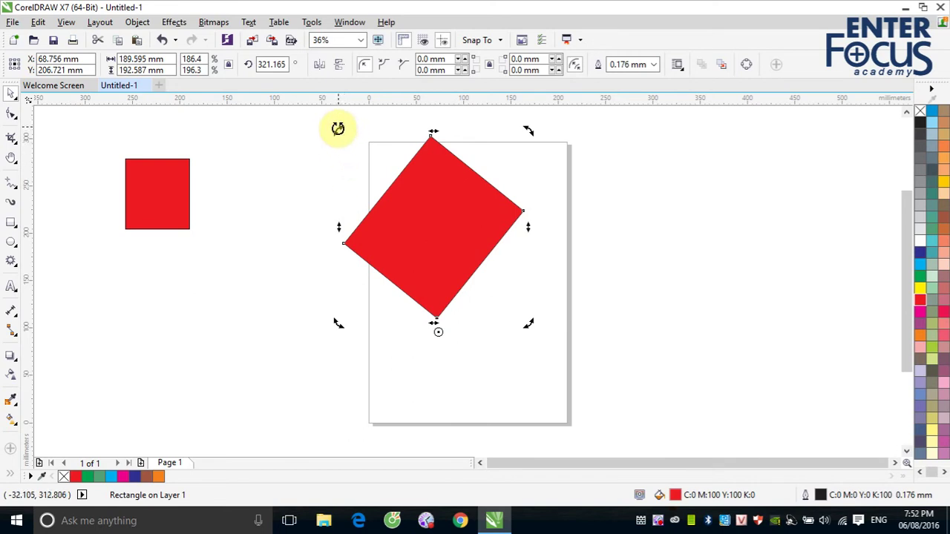
{"action": "left_click_drag", "start_coordinate": [337, 128], "coordinate": [275, 301]}
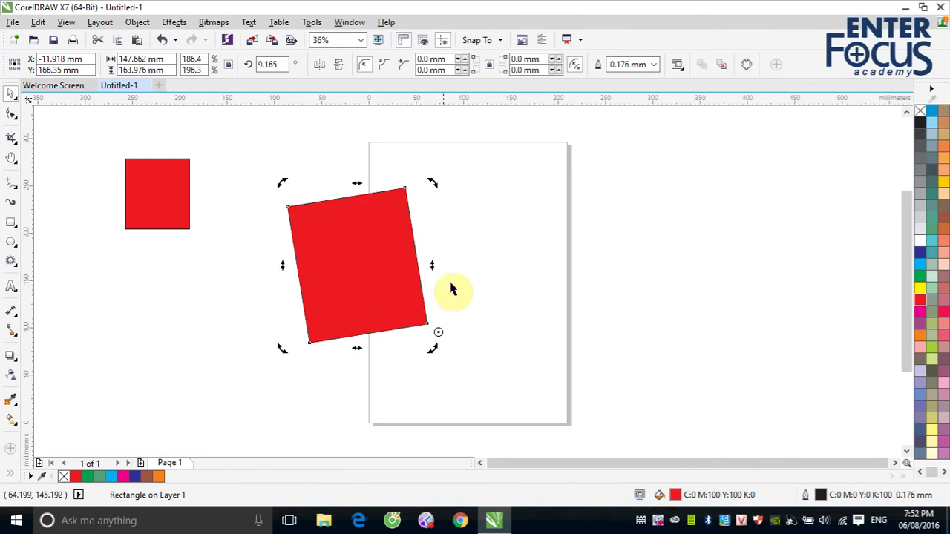
Delete the large rotated rectangle and move the remaining red rectangle onto the middle of the page
{"action": "left_click", "coordinate": [542, 236]}
{"action": "left_click", "coordinate": [343, 252]}
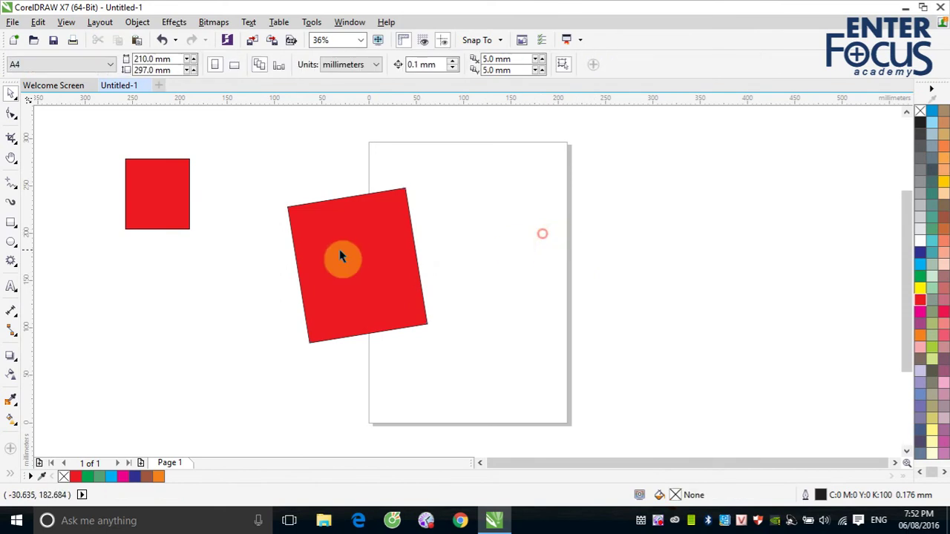
{"action": "key", "text": "Delete"}
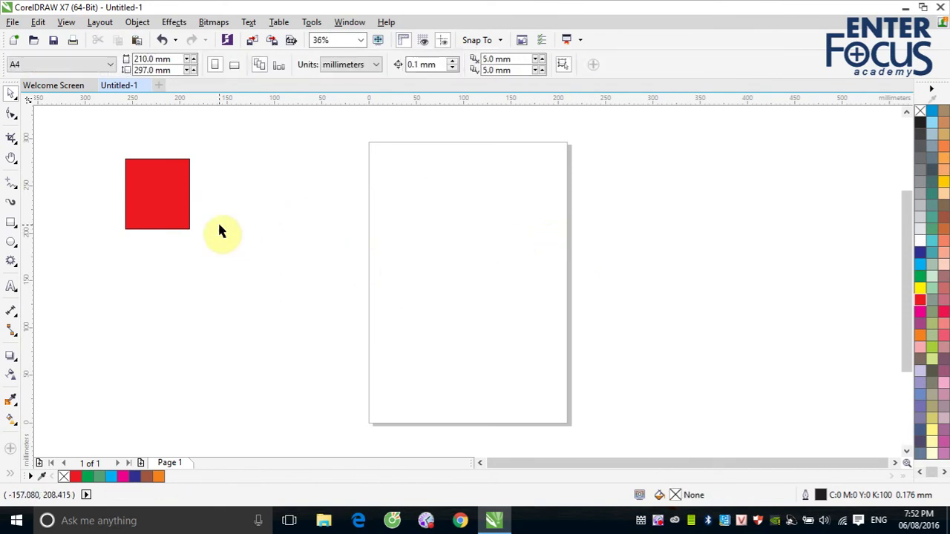
{"action": "left_click_drag", "start_coordinate": [169, 207], "coordinate": [471, 268]}
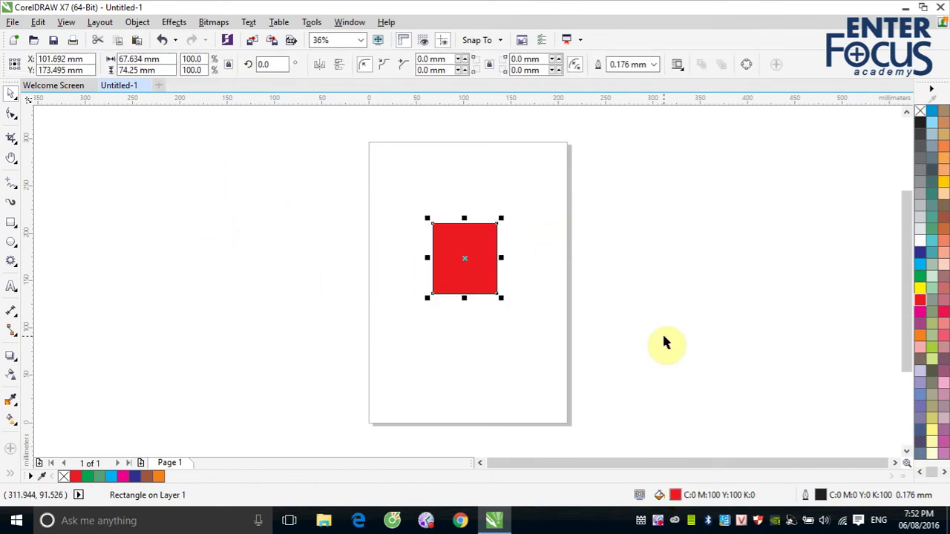
Skew the rectangle's top edge about 36 mm to the left and its right side about 9 mm downwards
{"action": "left_click", "coordinate": [473, 275]}
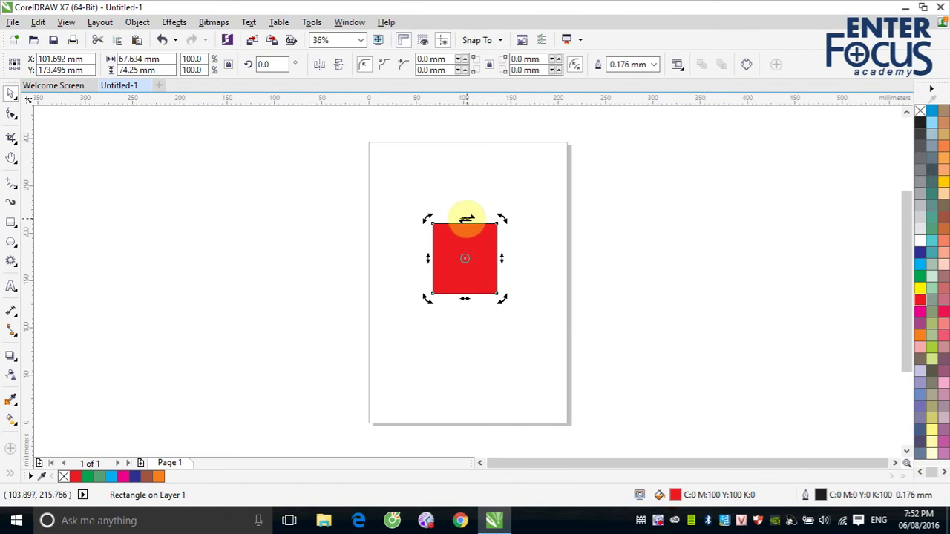
{"action": "left_click_drag", "start_coordinate": [463, 220], "coordinate": [431, 215]}
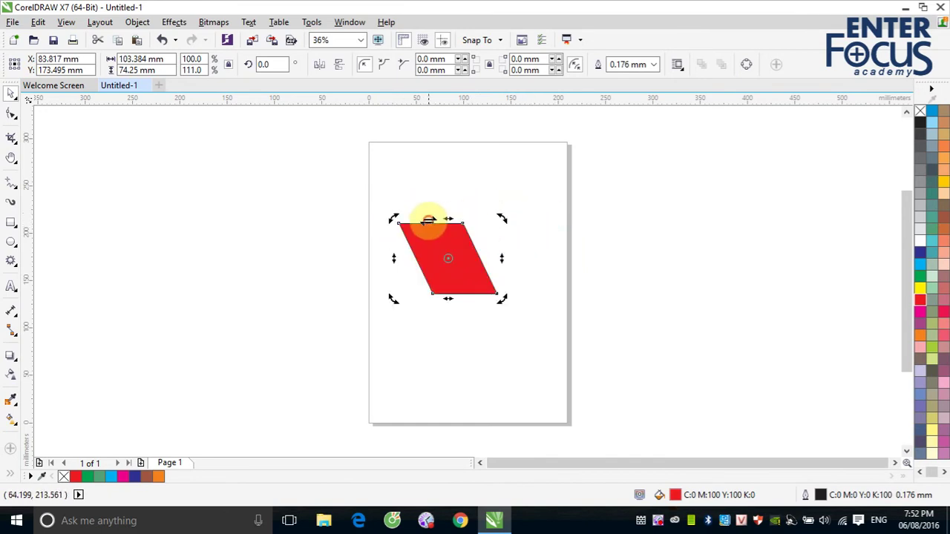
{"action": "left_click_drag", "start_coordinate": [502, 259], "coordinate": [514, 301]}
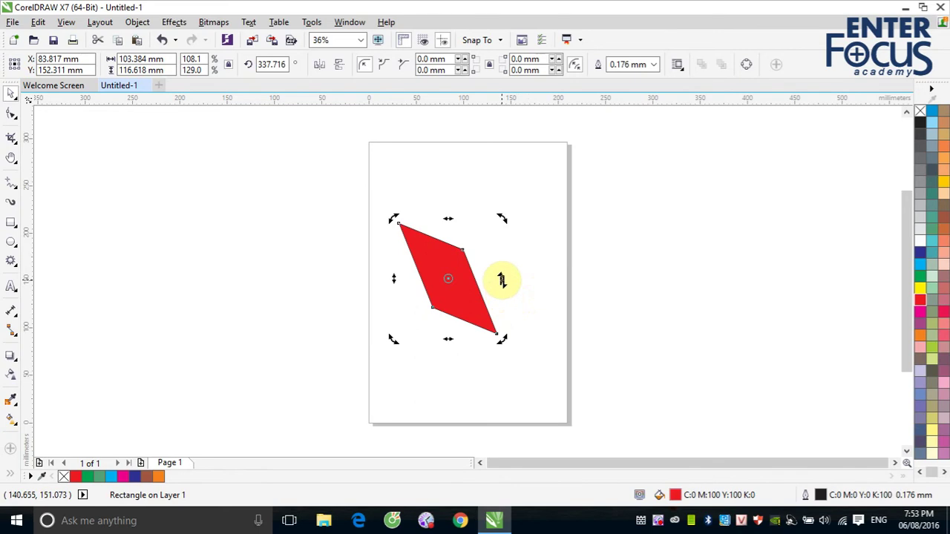
{"action": "left_click_drag", "start_coordinate": [502, 280], "coordinate": [503, 254]}
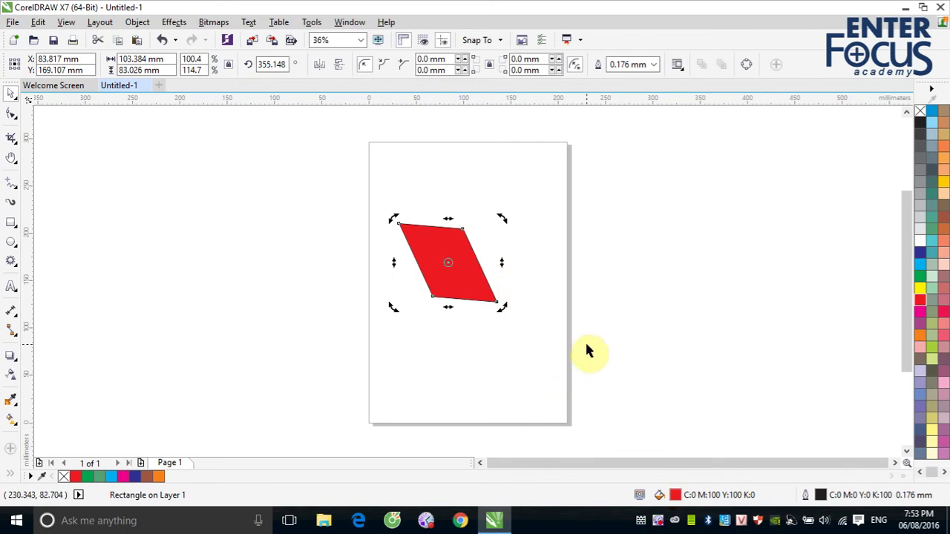
Delete the skewed red shape from the page
{"action": "left_click_drag", "start_coordinate": [370, 202], "coordinate": [531, 332]}
{"action": "key", "text": "Delete"}
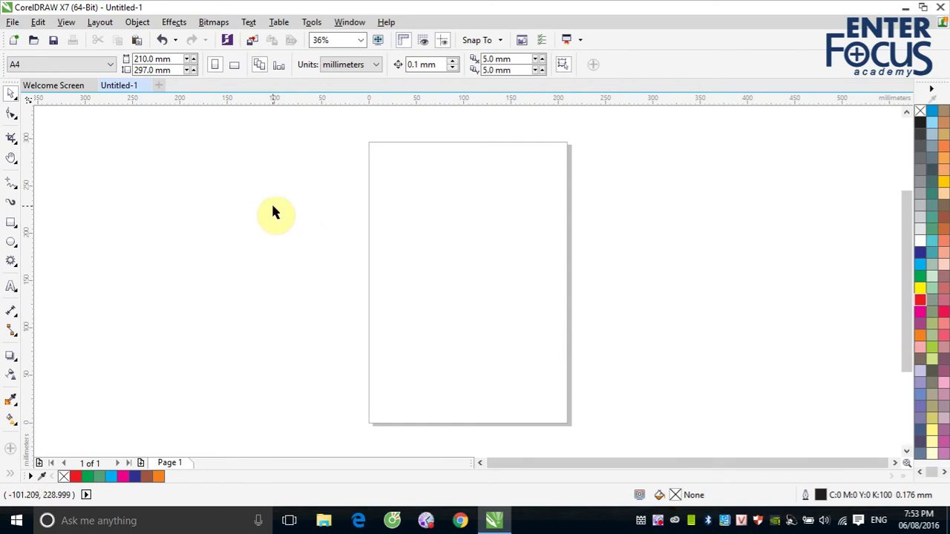
Draw a star about 101 mm wide in the middle of the page and set its number of points to 5
{"action": "left_click", "coordinate": [11, 221]}
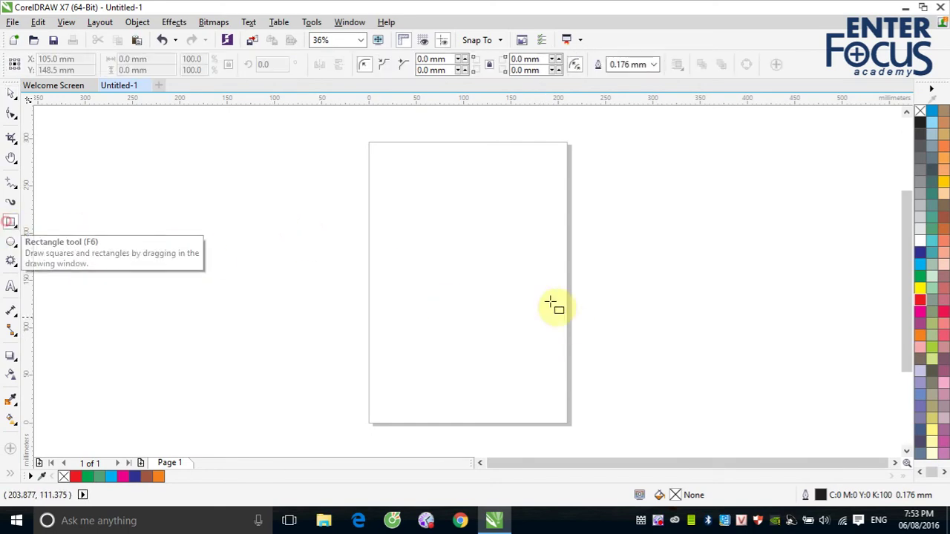
{"action": "left_click", "coordinate": [11, 259]}
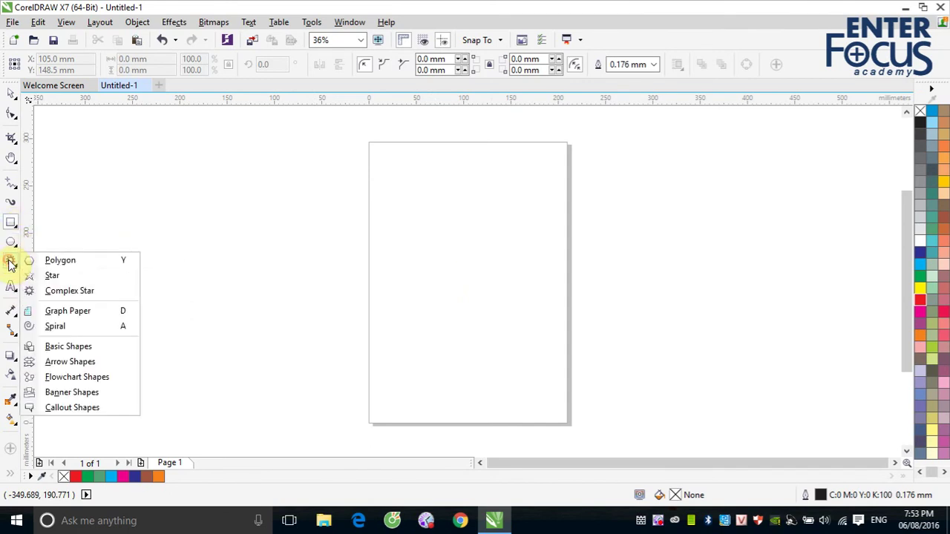
{"action": "left_click", "coordinate": [45, 276]}
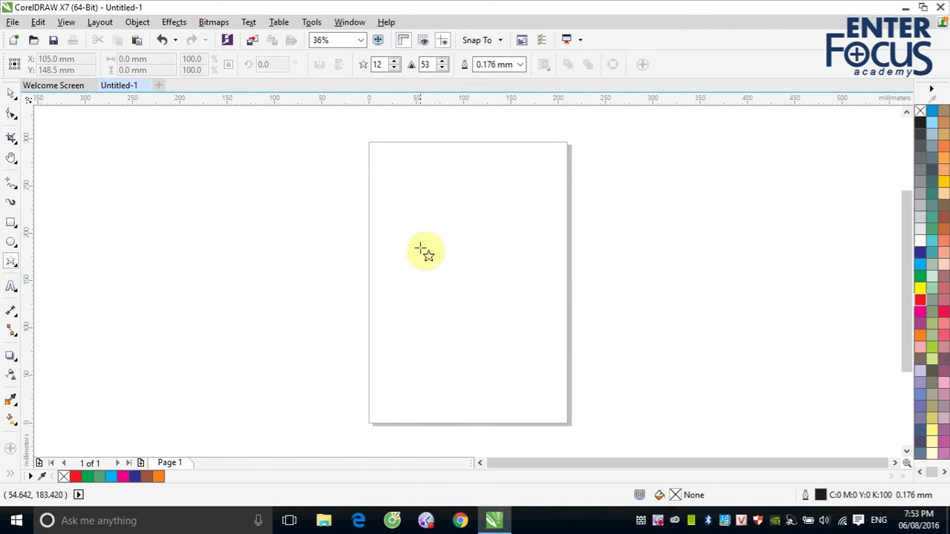
{"action": "left_click_drag", "start_coordinate": [421, 208], "coordinate": [527, 312]}
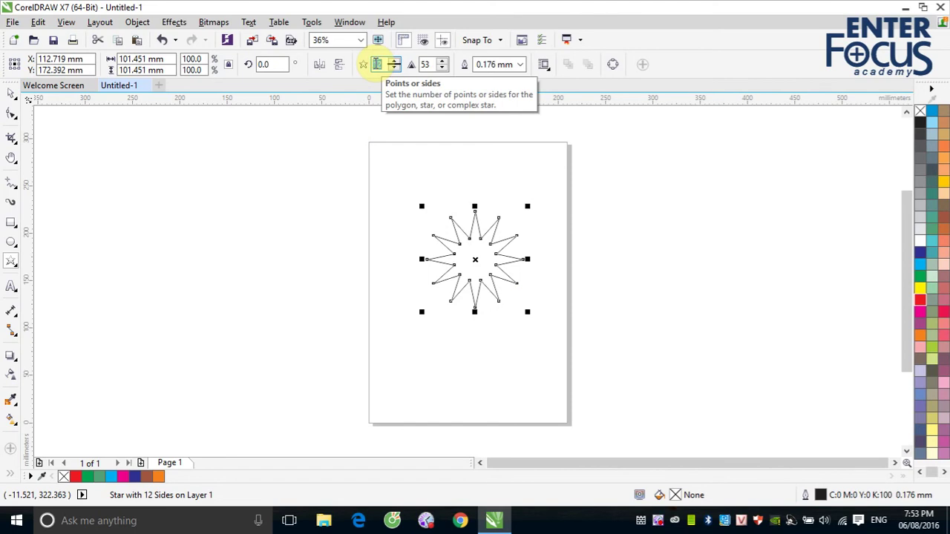
{"action": "type", "text": "5"}
{"action": "key", "text": "Return"}
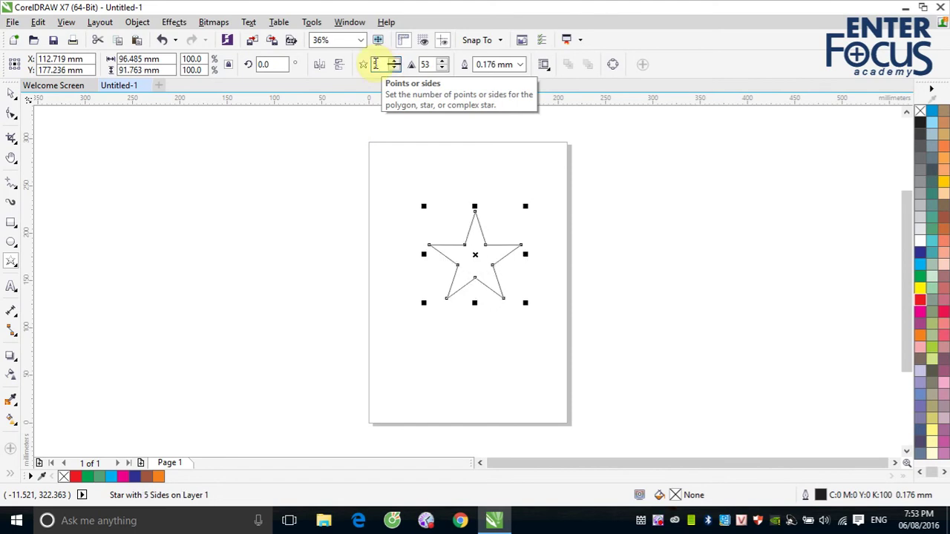
{"action": "left_click", "coordinate": [10, 93]}
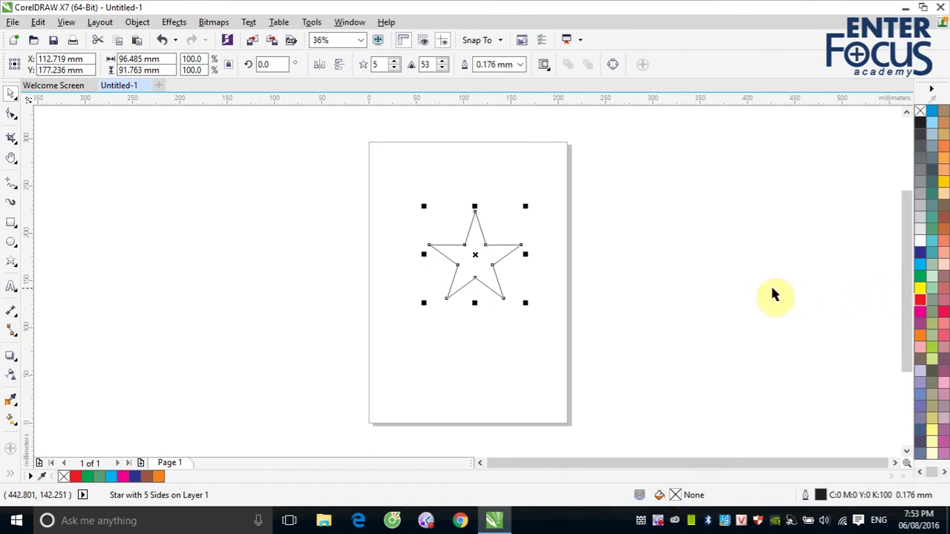
Move the star to about X 98, Y 182 mm and frame it with guidelines at about Y 229 and 135.6, X 49.5 and 147.3 mm
{"action": "left_click_drag", "start_coordinate": [480, 268], "coordinate": [466, 263]}
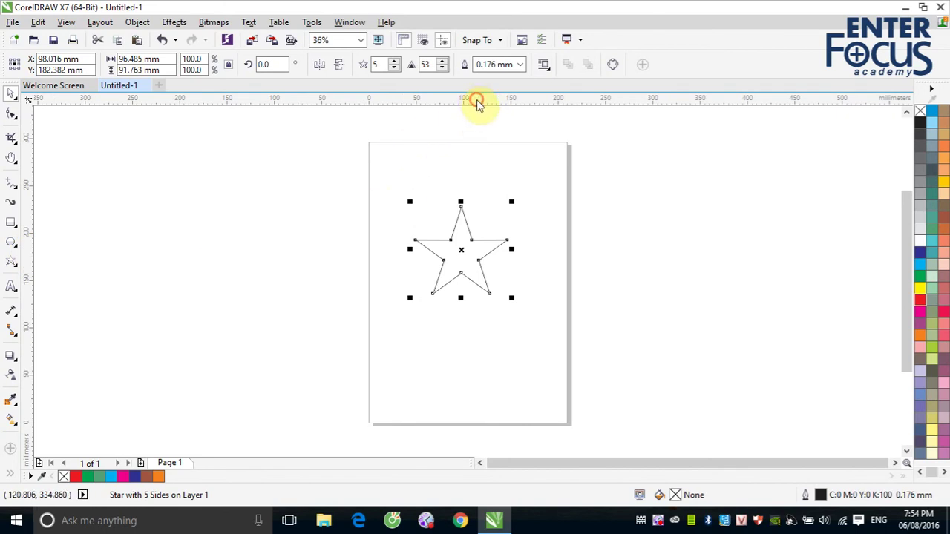
{"action": "left_click_drag", "start_coordinate": [477, 103], "coordinate": [481, 212]}
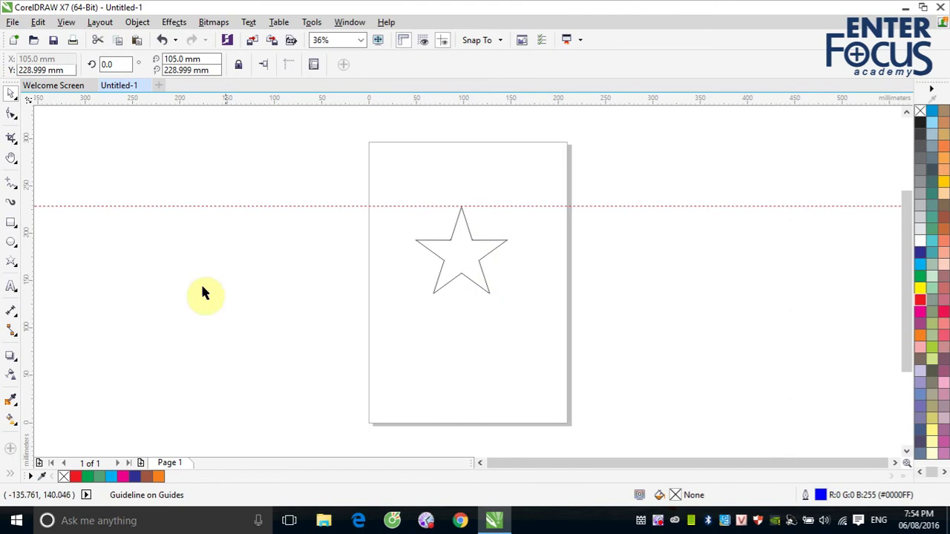
{"action": "left_click_drag", "start_coordinate": [30, 282], "coordinate": [415, 297]}
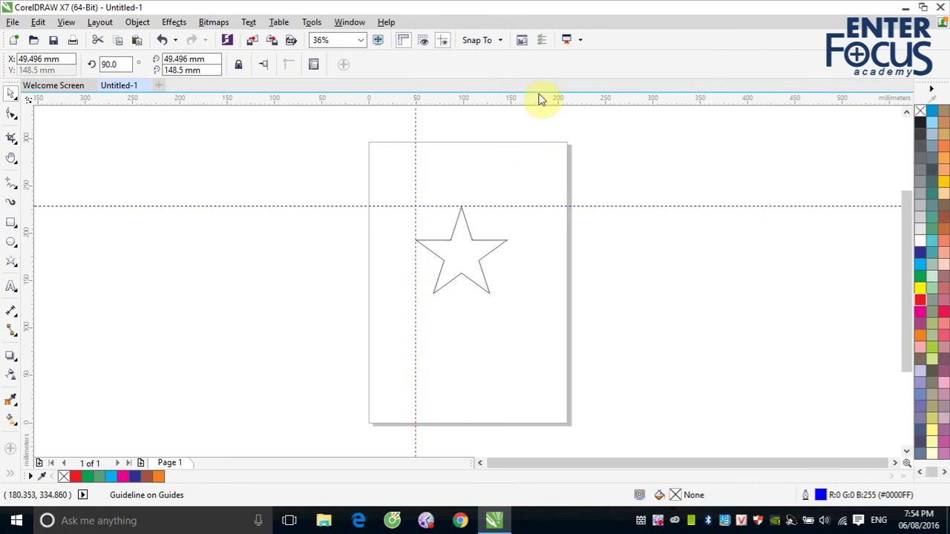
{"action": "left_click_drag", "start_coordinate": [537, 97], "coordinate": [558, 298]}
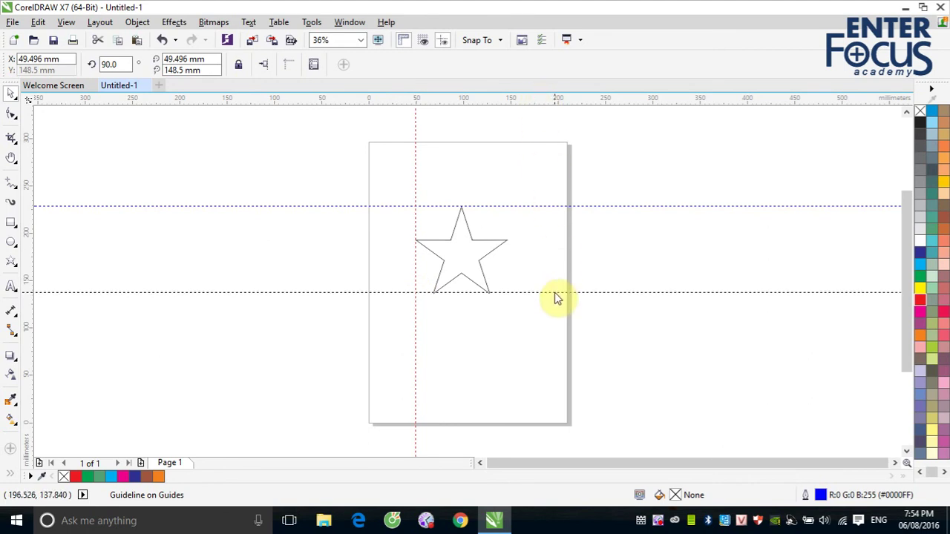
{"action": "left_click_drag", "start_coordinate": [556, 293], "coordinate": [501, 294]}
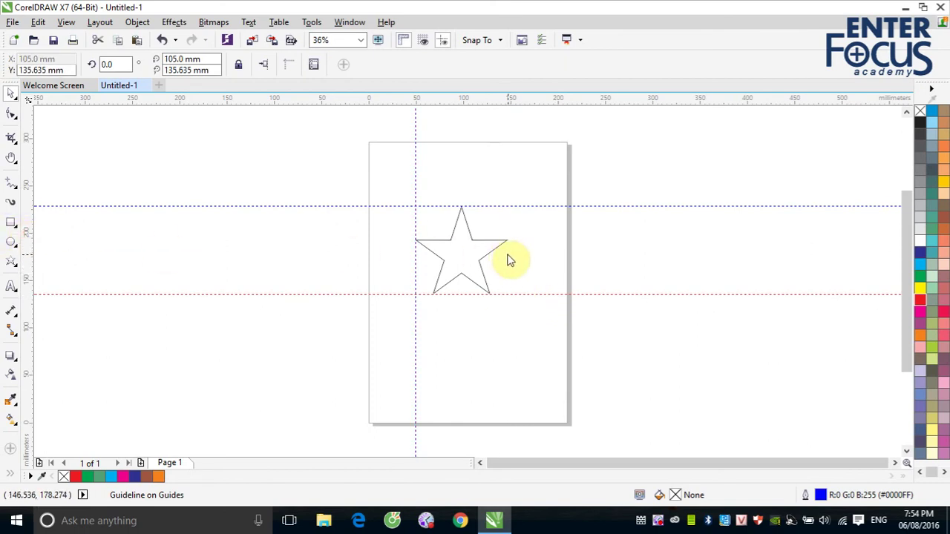
{"action": "left_click_drag", "start_coordinate": [511, 260], "coordinate": [508, 255]}
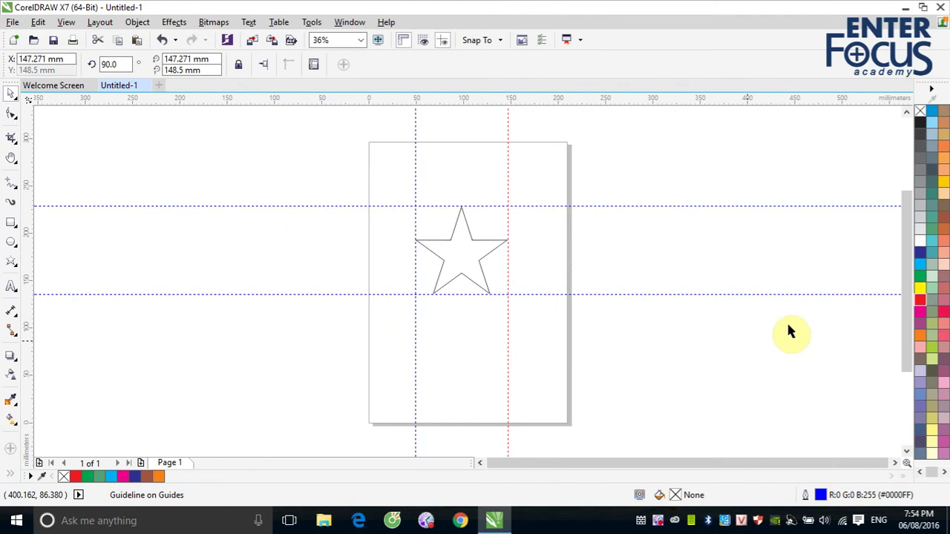
{"action": "left_click", "coordinate": [551, 184]}
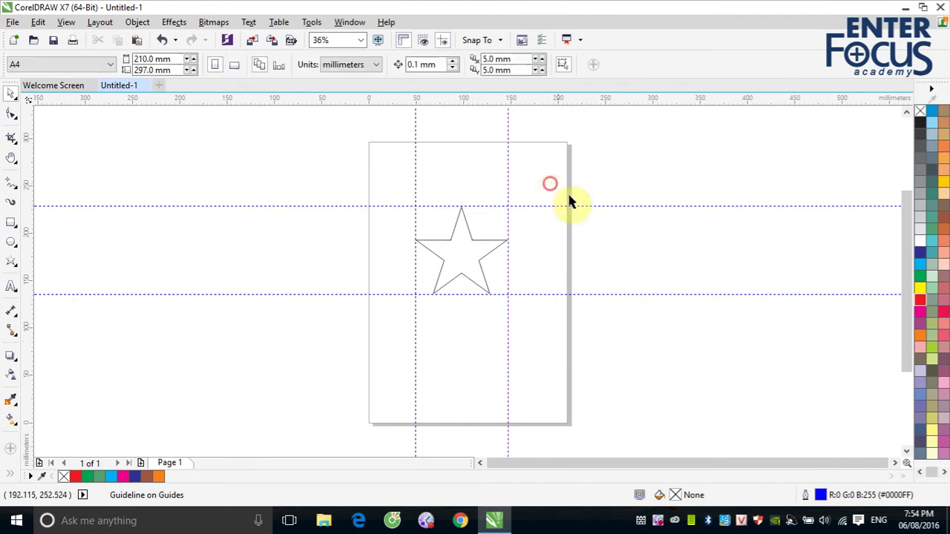
Mirror the star freehand past its left side at 94% width and past its right side at 75% width, undoing each flip
{"action": "left_click", "coordinate": [484, 241]}
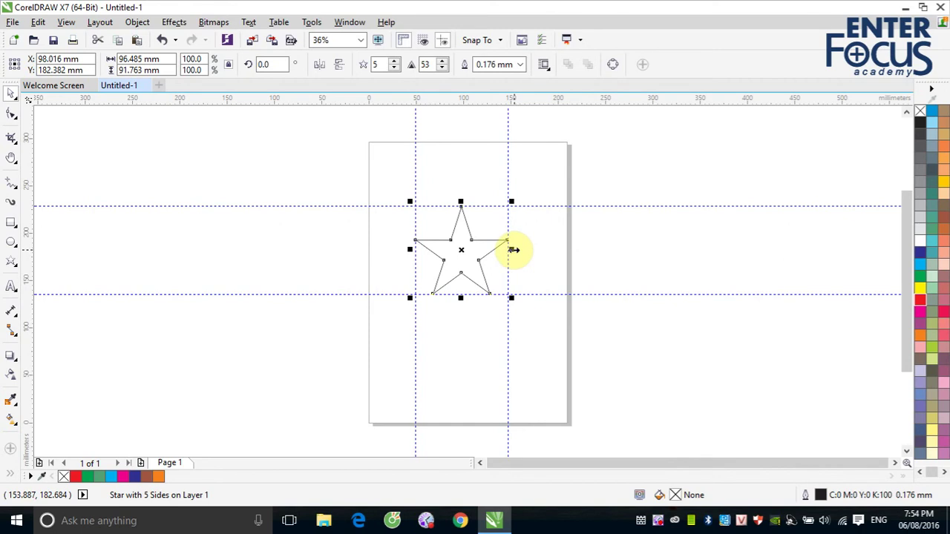
{"action": "left_click_drag", "start_coordinate": [512, 250], "coordinate": [326, 253]}
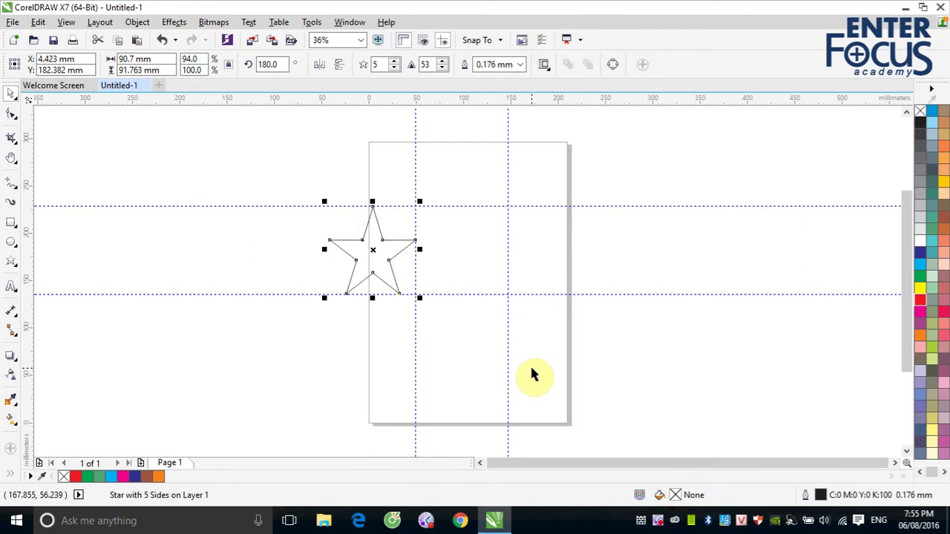
{"action": "key", "text": "ctrl+z"}
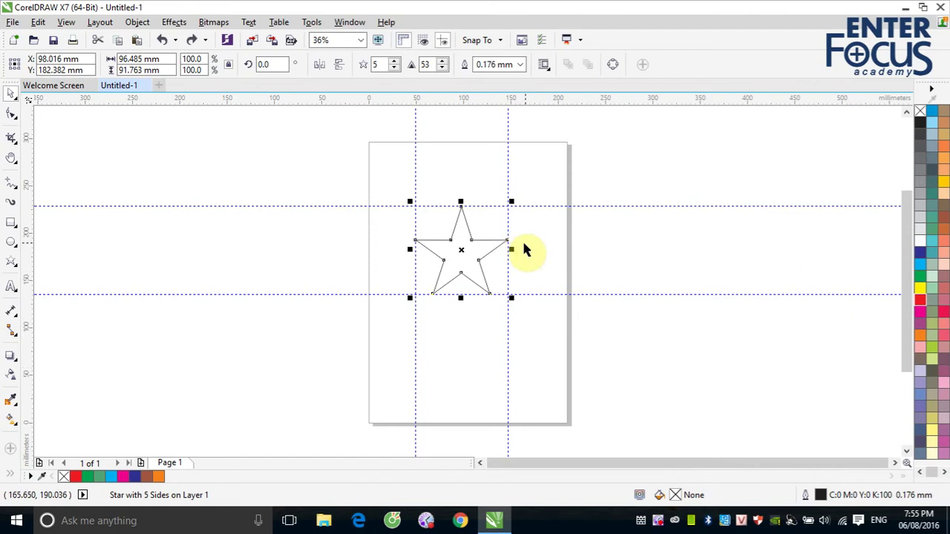
{"action": "left_click_drag", "start_coordinate": [413, 251], "coordinate": [572, 256]}
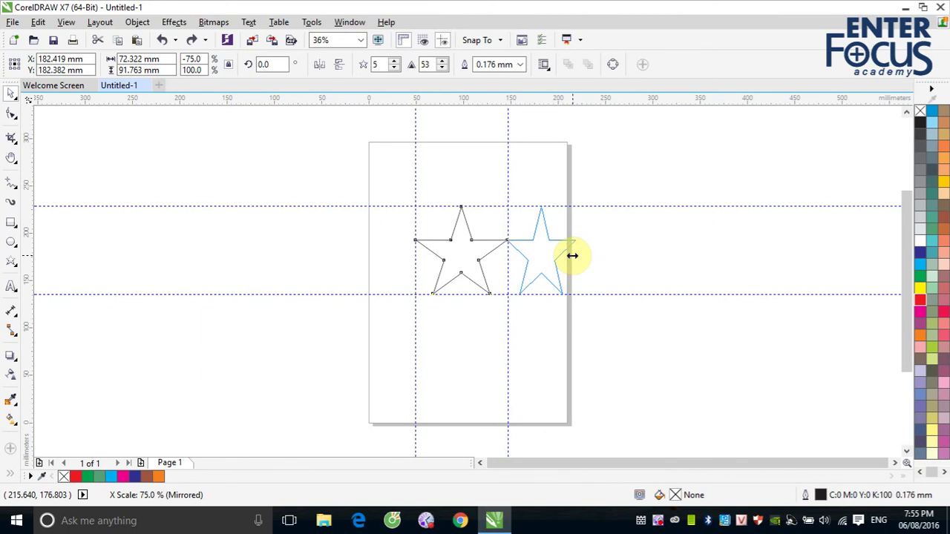
{"action": "left_click_drag", "start_coordinate": [572, 256], "coordinate": [572, 256]}
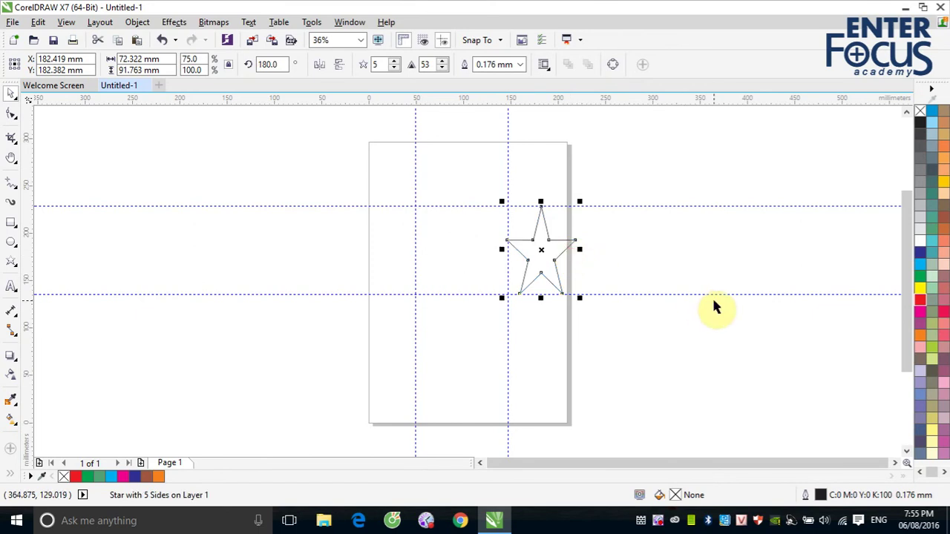
{"action": "key", "text": "ctrl+z"}
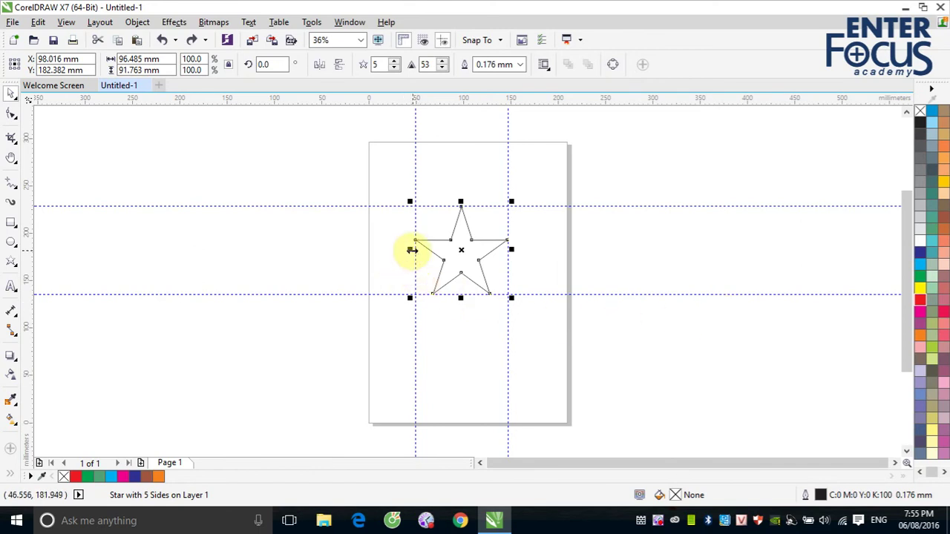
Mirror the star at full size to the right of the right guideline and below the lower guideline, undoing each flip
{"action": "left_click_drag", "start_coordinate": [410, 251], "coordinate": [550, 256]}
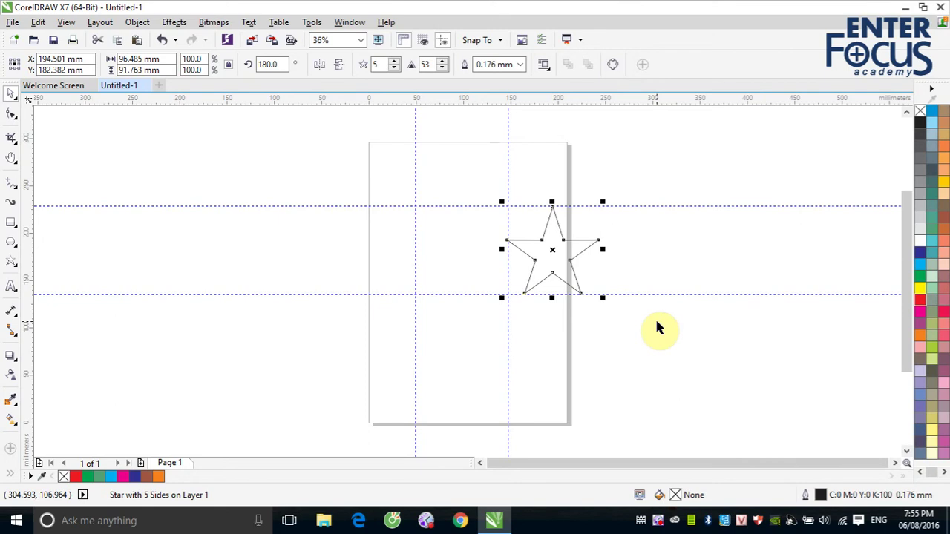
{"action": "key", "text": "ctrl+z"}
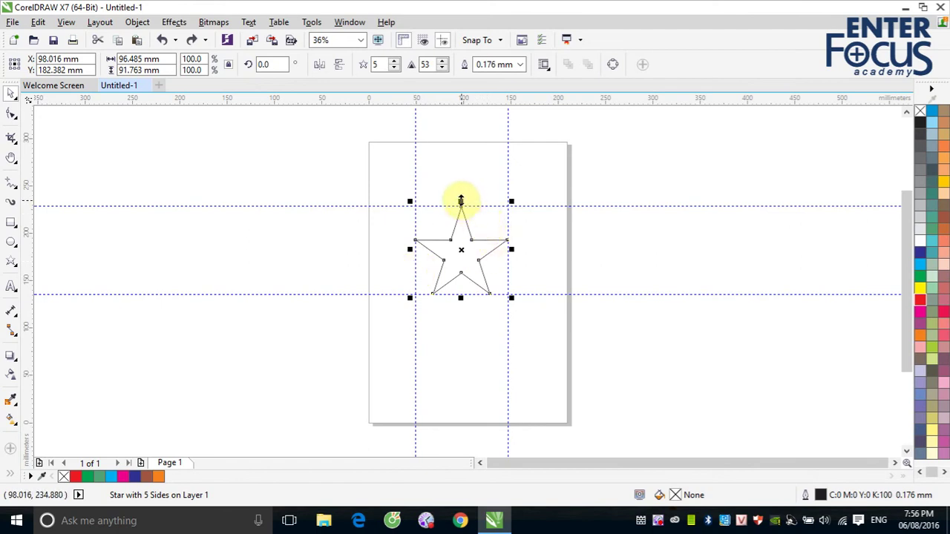
{"action": "left_click_drag", "start_coordinate": [460, 201], "coordinate": [454, 333]}
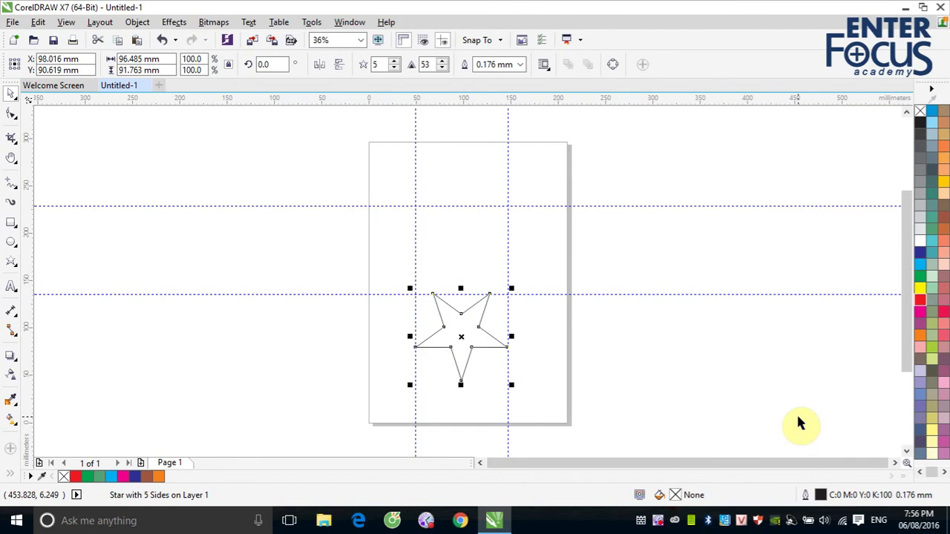
{"action": "key", "text": "ctrl+z"}
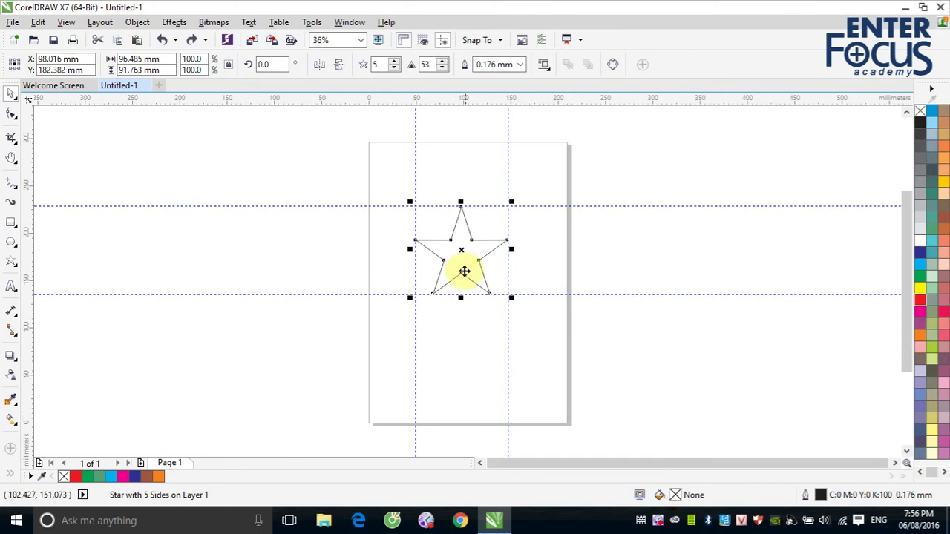
Mirror the star in place horizontally, and flip it vertically several times until its point faces up again
{"action": "left_click", "coordinate": [319, 66]}
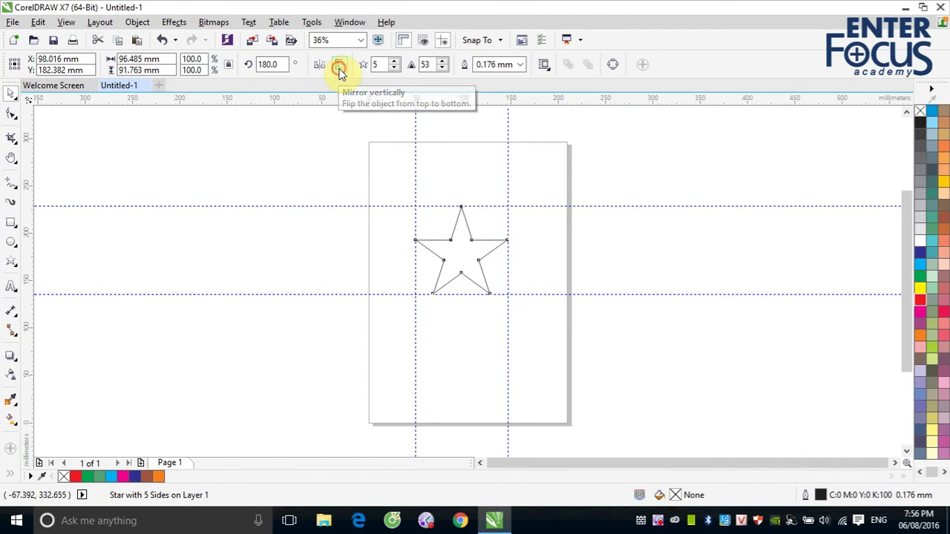
{"action": "left_click", "coordinate": [339, 69]}
{"action": "left_click", "coordinate": [339, 69]}
{"action": "left_click", "coordinate": [339, 69]}
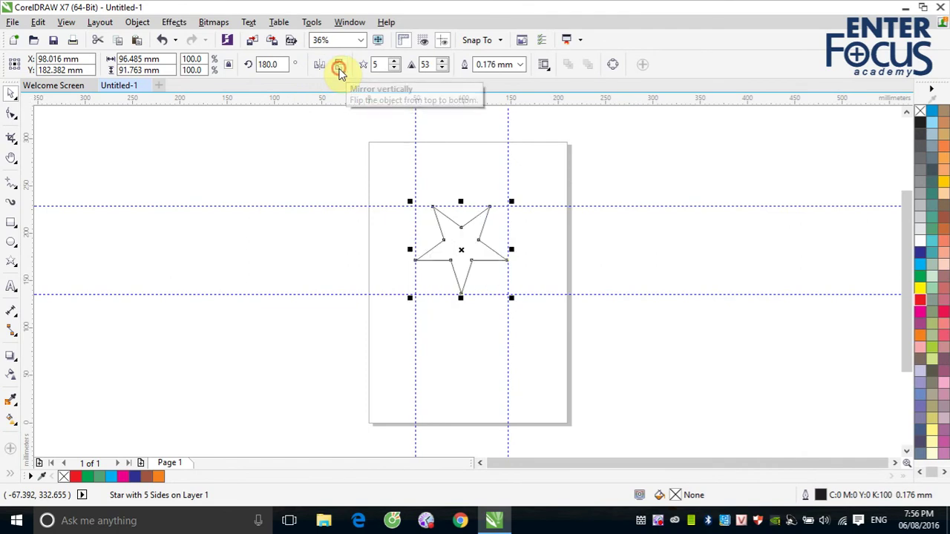
{"action": "left_click", "coordinate": [339, 69]}
{"action": "left_click", "coordinate": [339, 69]}
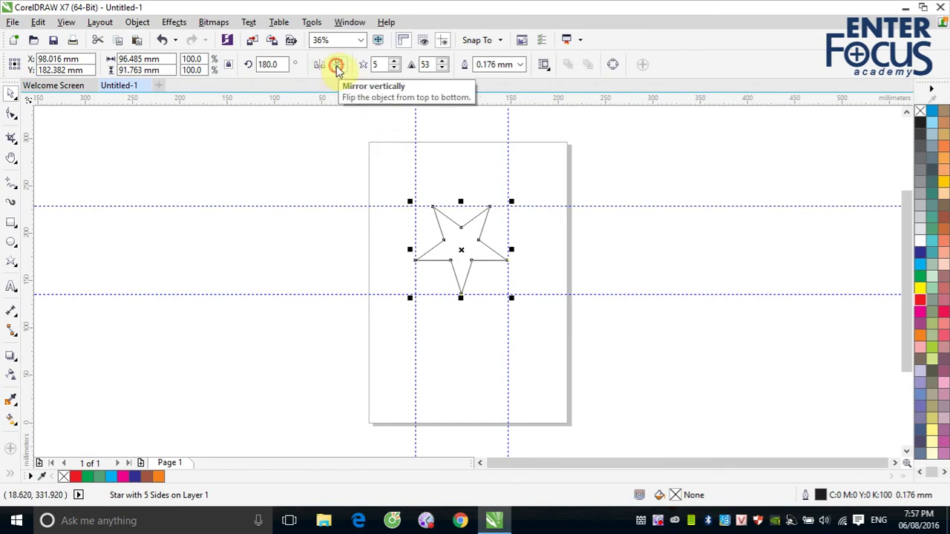
{"action": "left_click", "coordinate": [337, 65]}
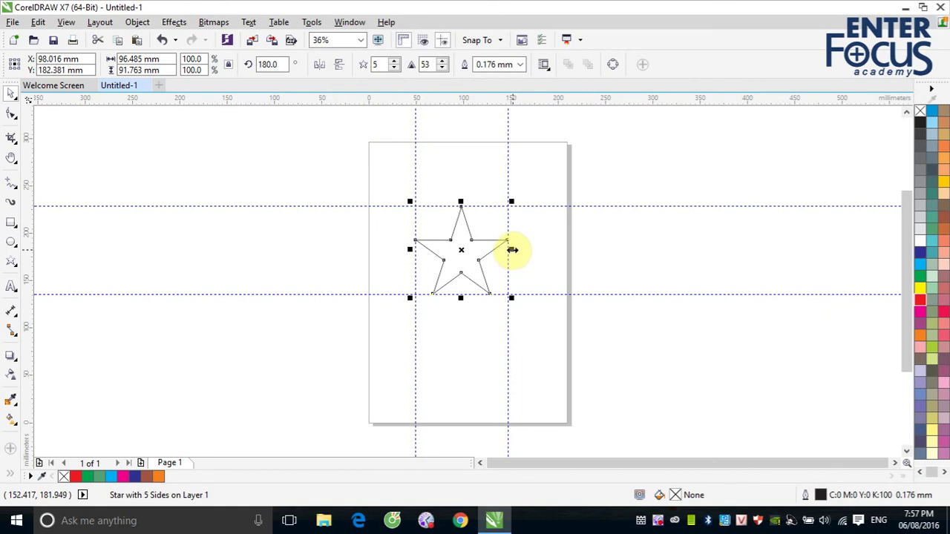
Mirror the star at 100% scale twice across the left guideline and once across the right guideline, undoing every flip
{"action": "left_click_drag", "start_coordinate": [512, 250], "coordinate": [364, 245]}
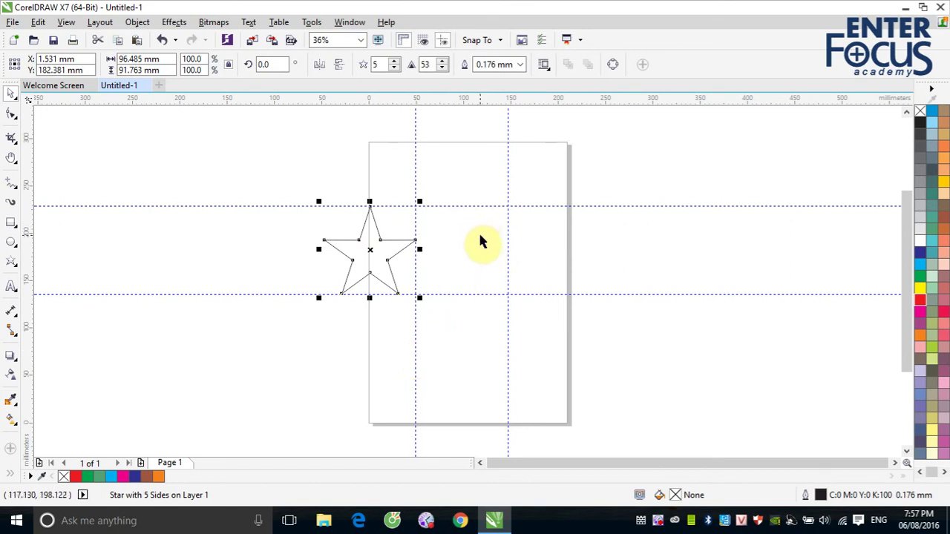
{"action": "key", "text": "ctrl+z"}
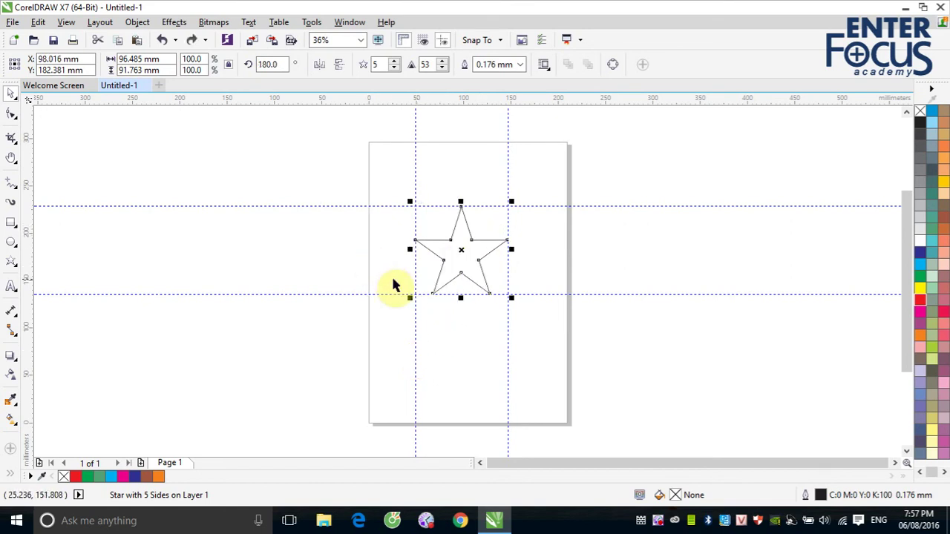
{"action": "left_click_drag", "start_coordinate": [511, 249], "coordinate": [319, 249]}
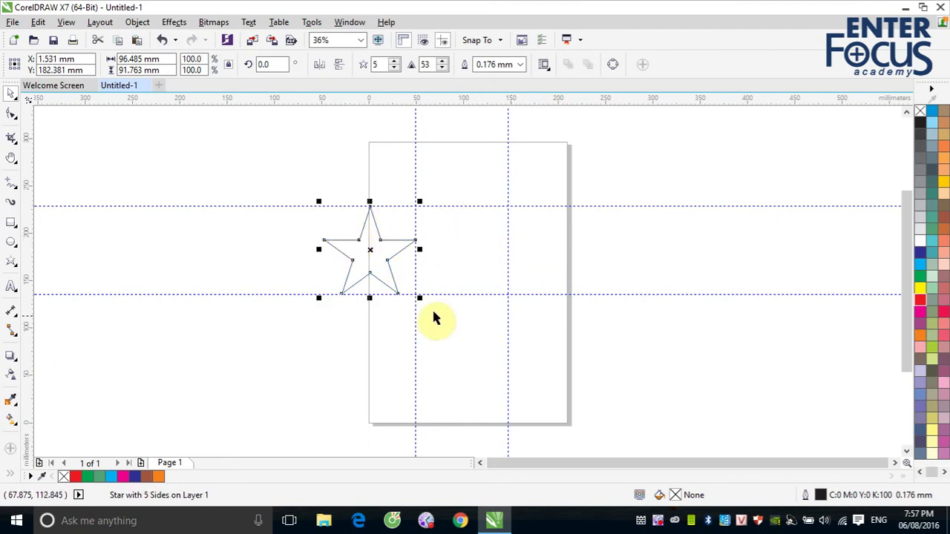
{"action": "key", "text": "ctrl+z"}
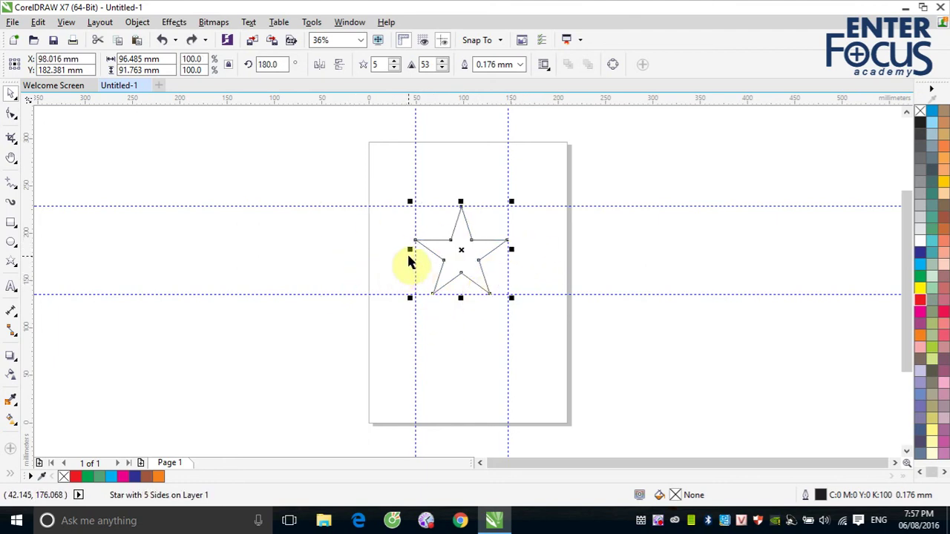
{"action": "left_click_drag", "start_coordinate": [410, 251], "coordinate": [518, 261]}
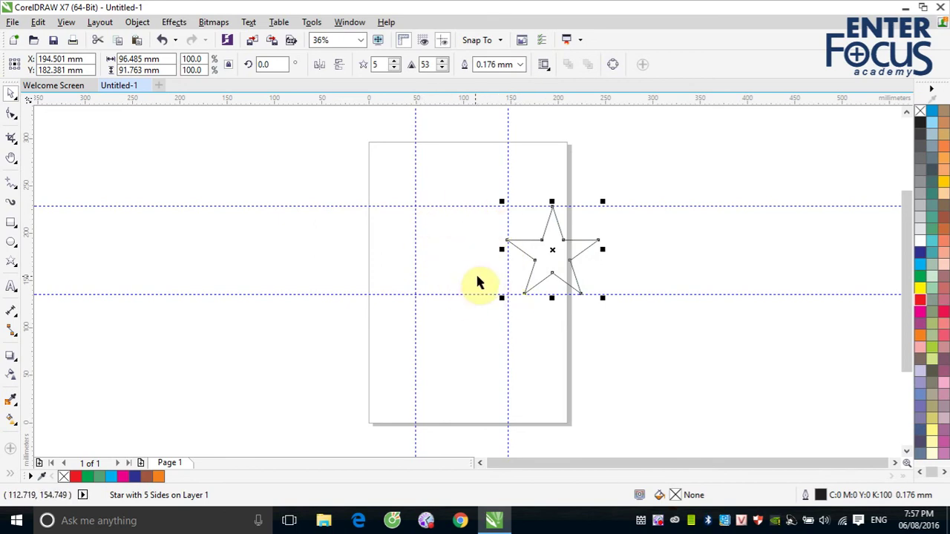
{"action": "key", "text": "ctrl+z"}
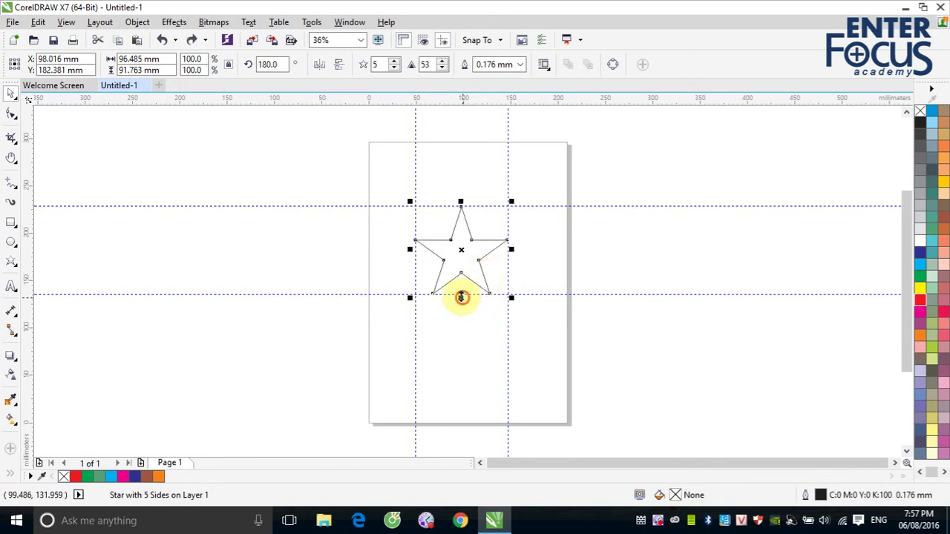
Mirror the star above the upper guideline, undo that flip, and mirror it at full size below the lower guideline
{"action": "left_click_drag", "start_coordinate": [460, 297], "coordinate": [454, 161]}
{"action": "key", "text": "ctrl+z"}
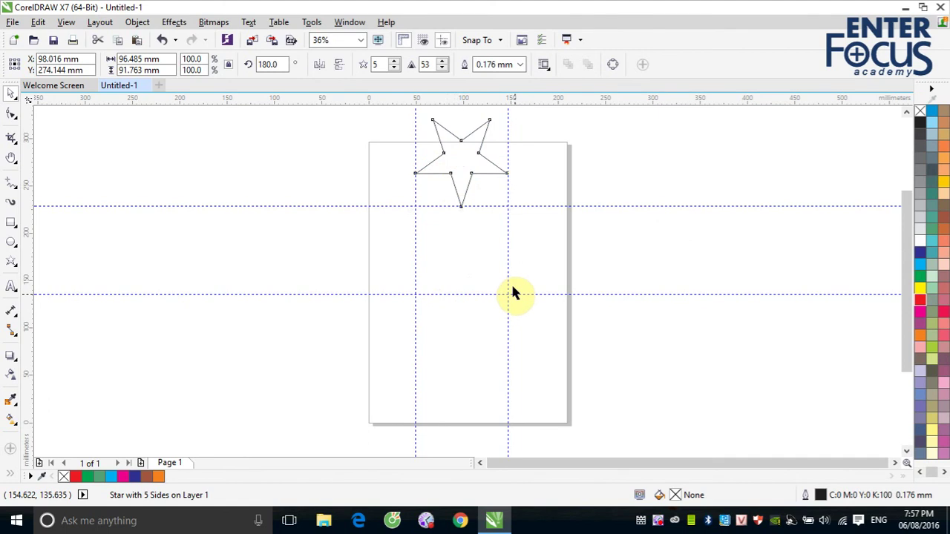
{"action": "left_click_drag", "start_coordinate": [460, 199], "coordinate": [462, 352]}
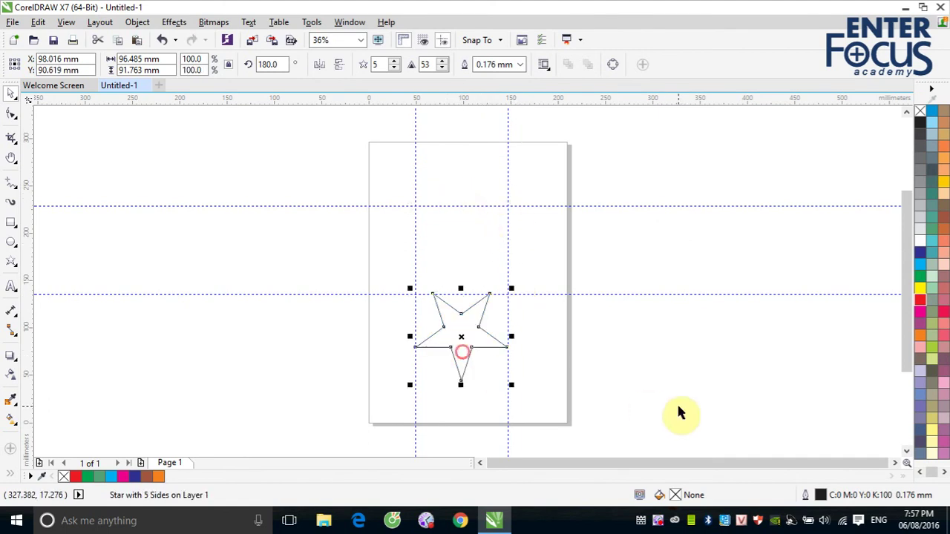
Undo the last two flips of the star
{"action": "key", "text": "ctrl+z"}
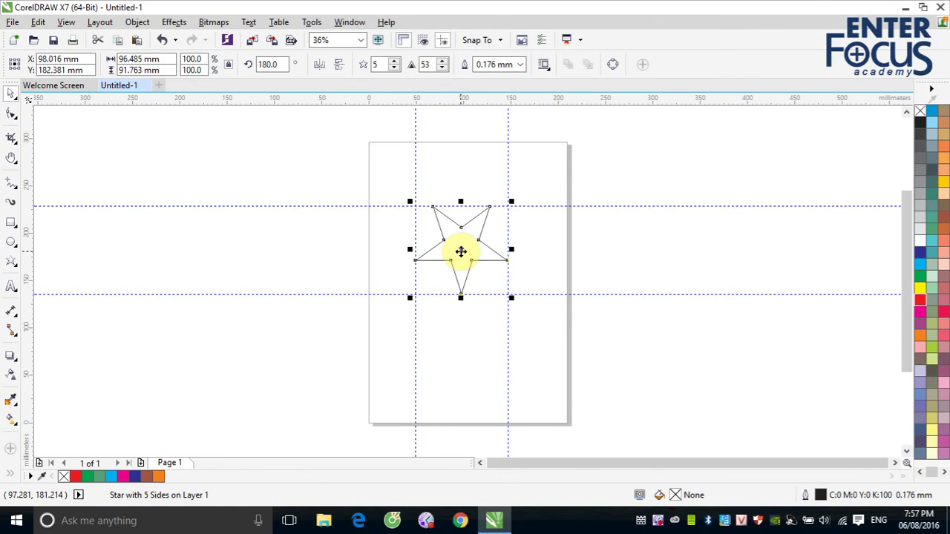
{"action": "key", "text": "ctrl+z"}
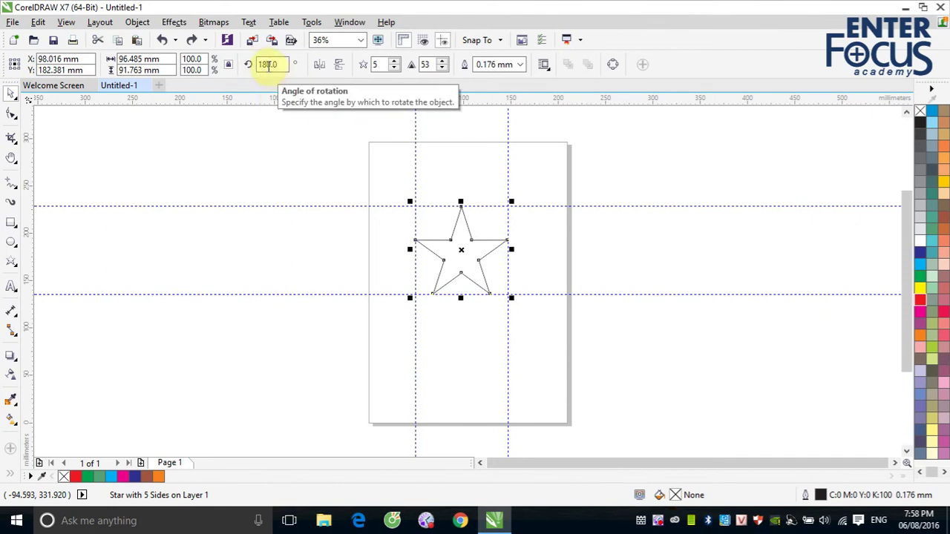
Set the star's rotation angle to 45, 90 and finally 180 degrees, and deselect the star
{"action": "double_click", "coordinate": [259, 64]}
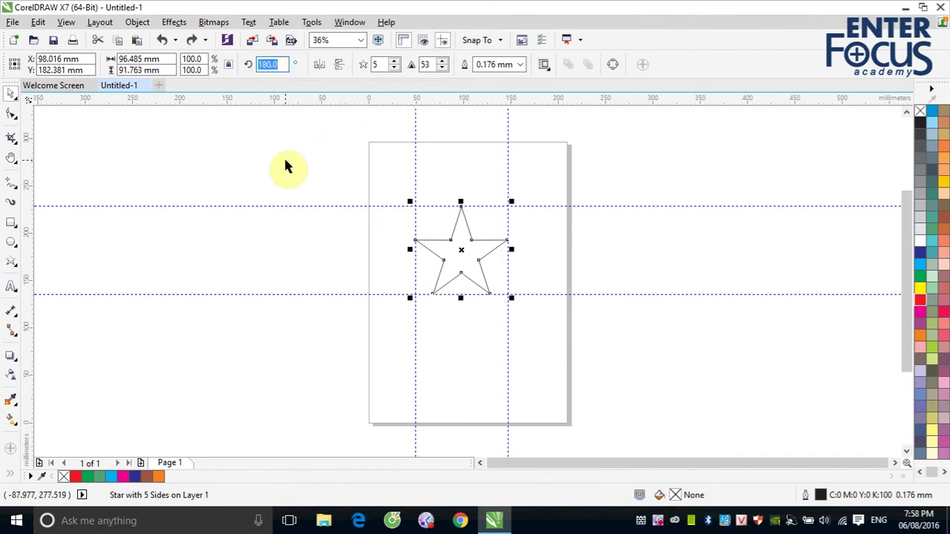
{"action": "type", "text": "45"}
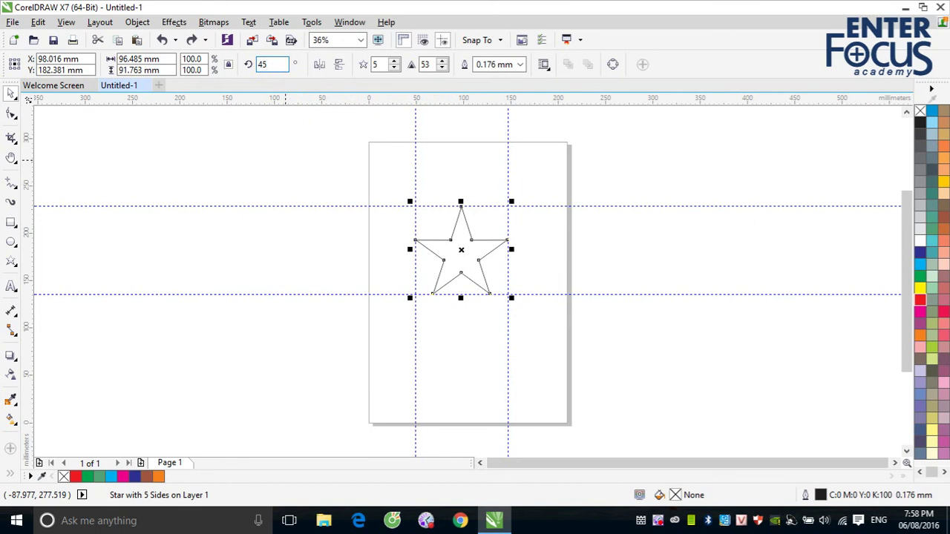
{"action": "key", "text": "Return"}
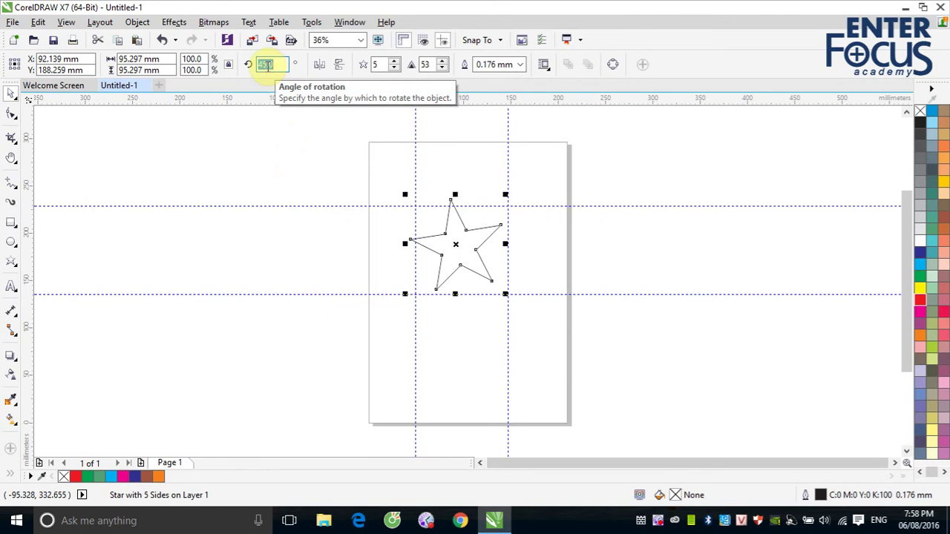
{"action": "type", "text": "90"}
{"action": "key", "text": "Return"}
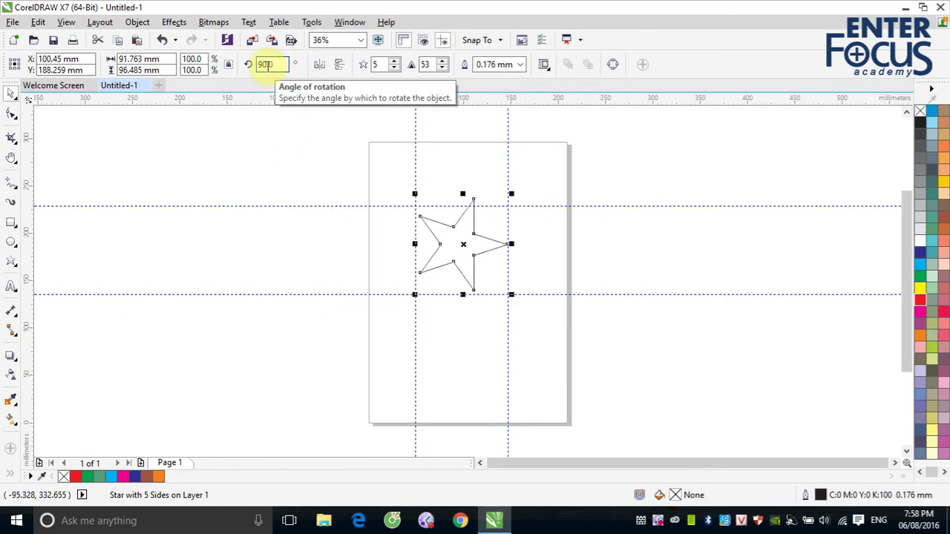
{"action": "double_click", "coordinate": [264, 65]}
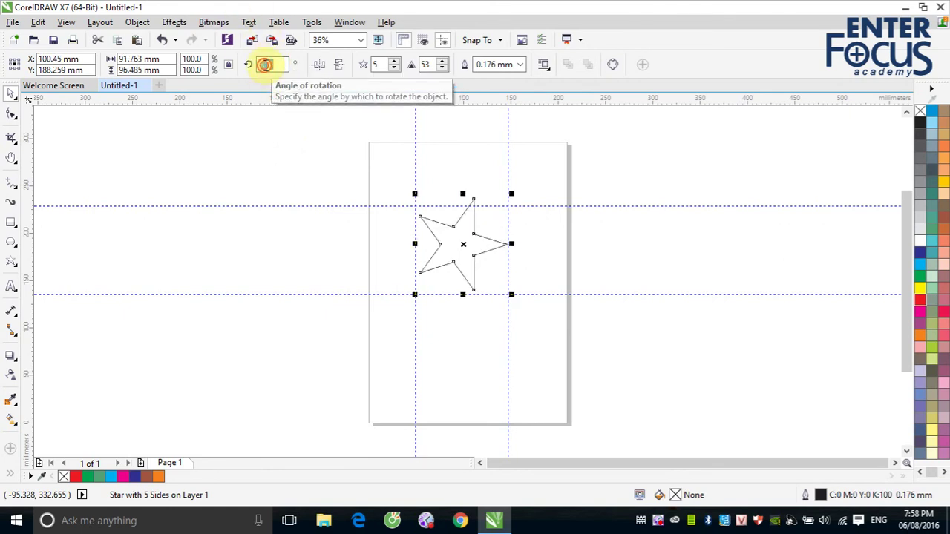
{"action": "type", "text": "180"}
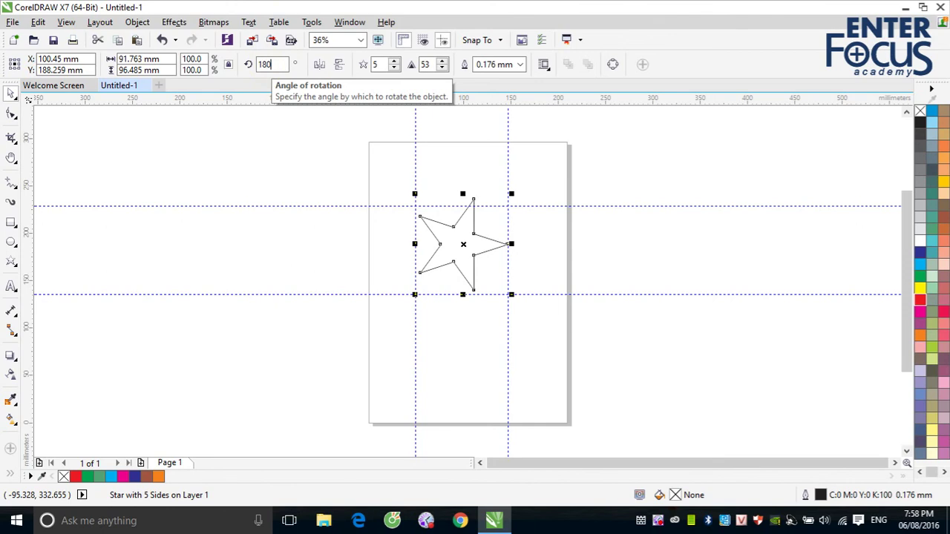
{"action": "key", "text": "Return"}
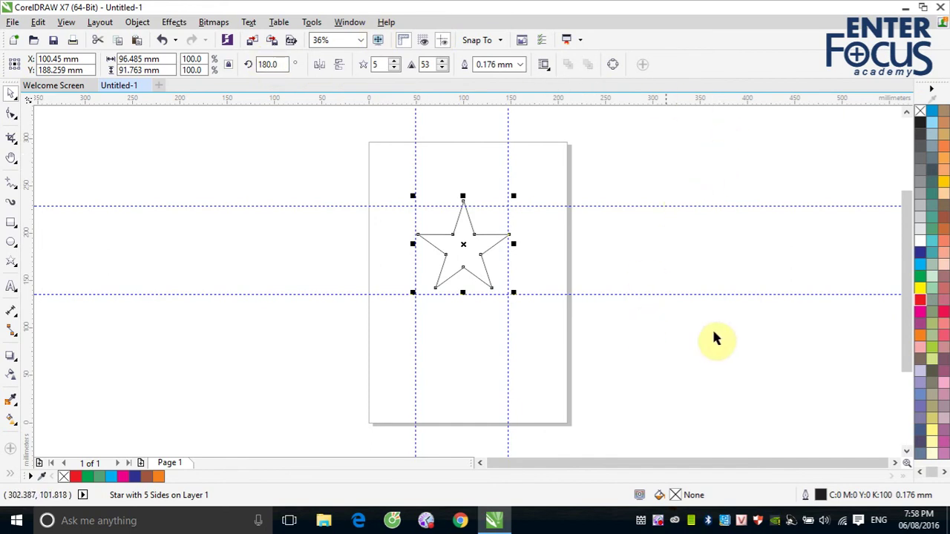
{"action": "left_click", "coordinate": [707, 260]}
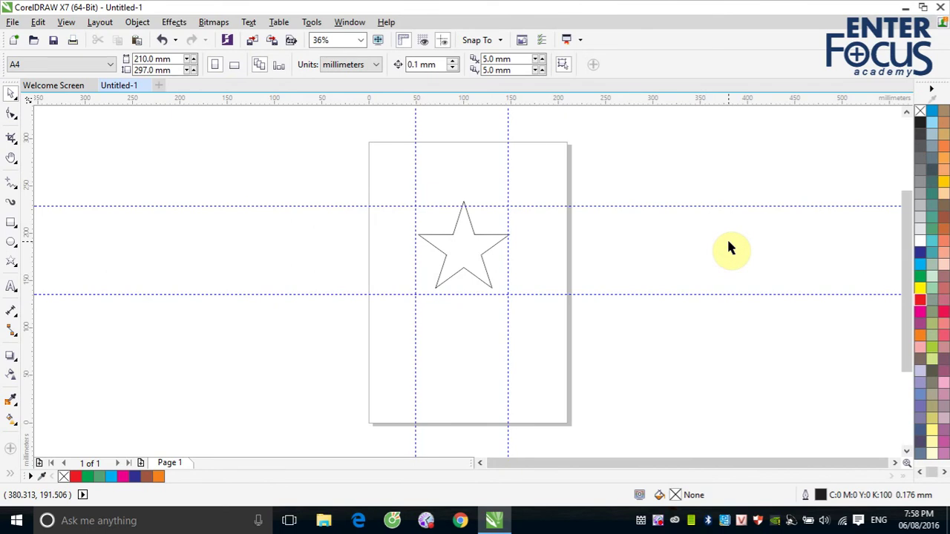
Add a horizontal guideline above the star at about Y 254 mm and select it together with the guideline just below it
{"action": "left_click", "coordinate": [608, 97]}
{"action": "left_click_drag", "start_coordinate": [613, 157], "coordinate": [615, 183]}
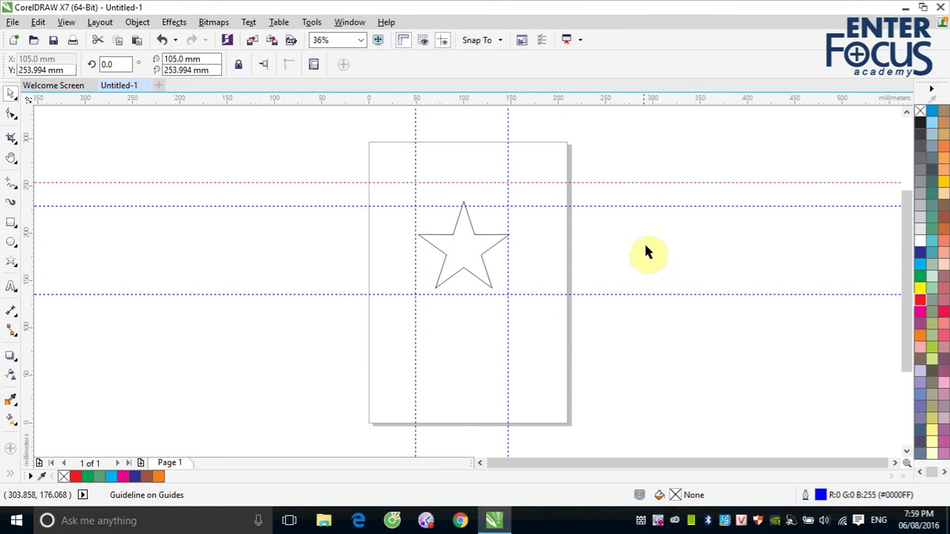
{"action": "left_click", "coordinate": [643, 205]}
{"action": "left_click", "coordinate": [636, 182], "text": "shift"}
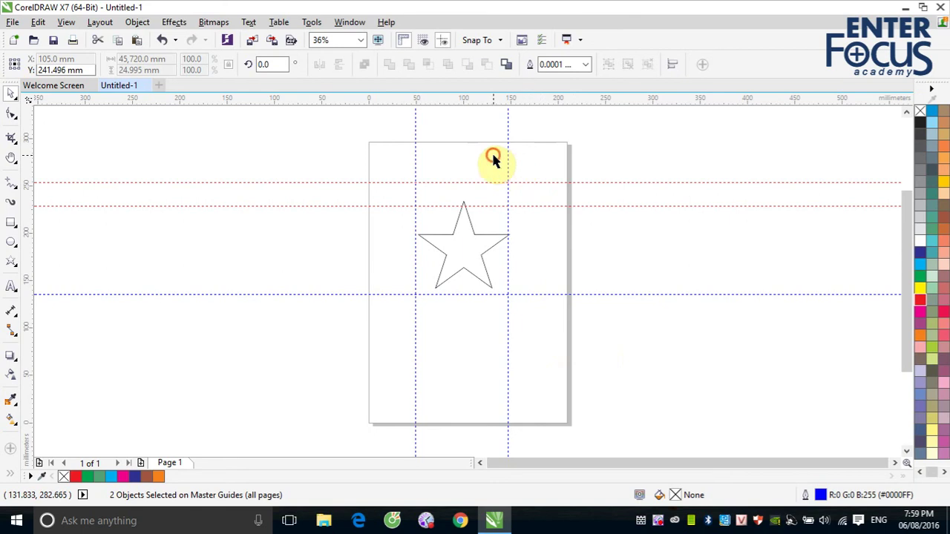
Try to select the two upper horizontal guidelines by drawing a selection box across them
{"action": "left_click_drag", "start_coordinate": [493, 155], "coordinate": [525, 206]}
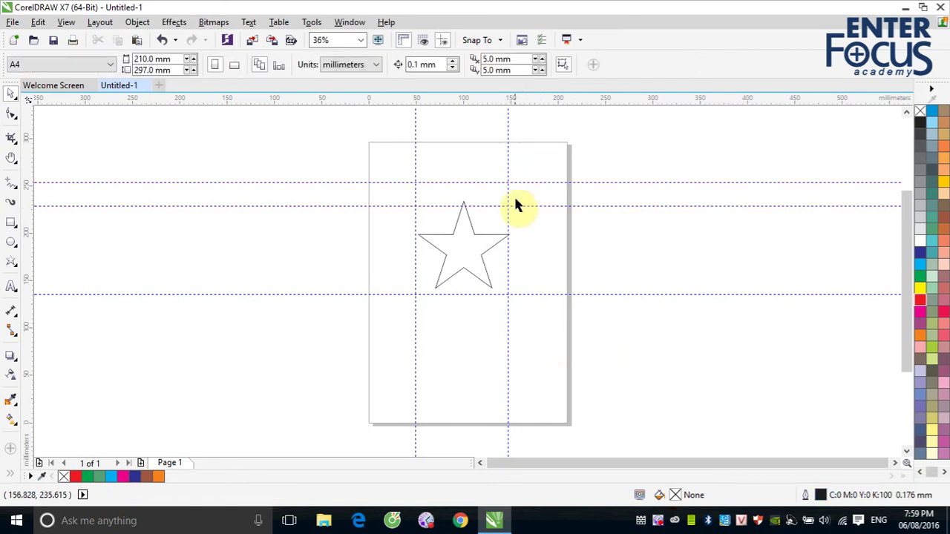
{"action": "left_click_drag", "start_coordinate": [489, 170], "coordinate": [528, 219]}
{"action": "key", "text": "alt"}
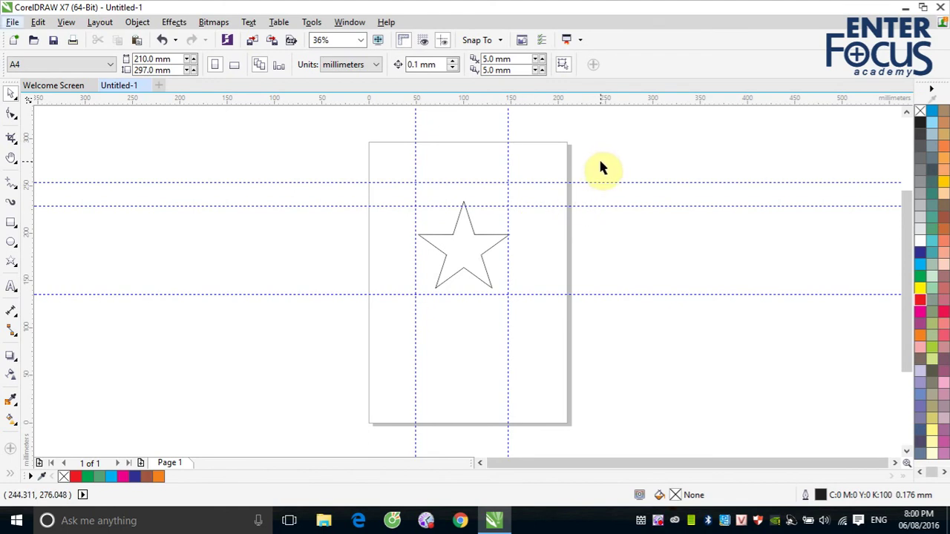
Move the two upper horizontal guidelines together to the lower part of the page, centred at about Y 54 mm, and delete them
{"action": "left_click", "coordinate": [602, 182]}
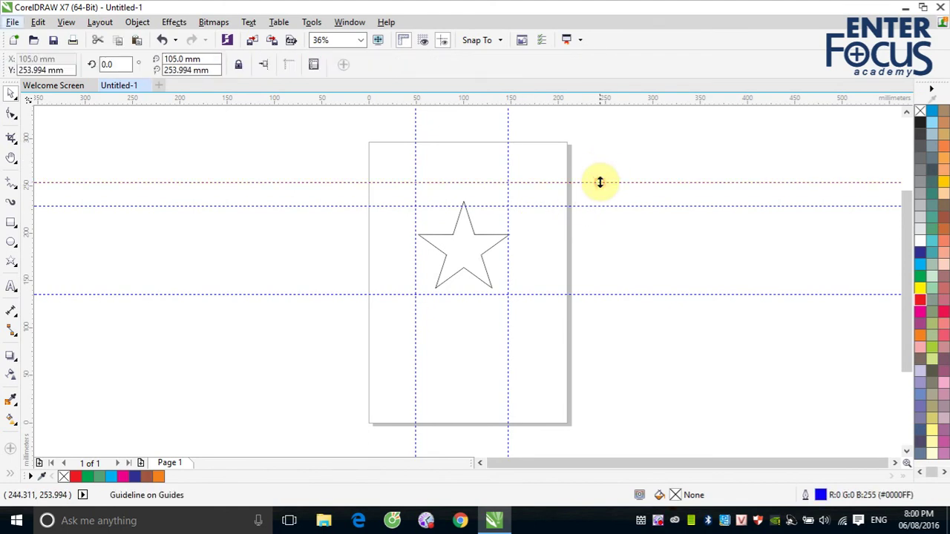
{"action": "left_click", "coordinate": [603, 207], "text": "shift"}
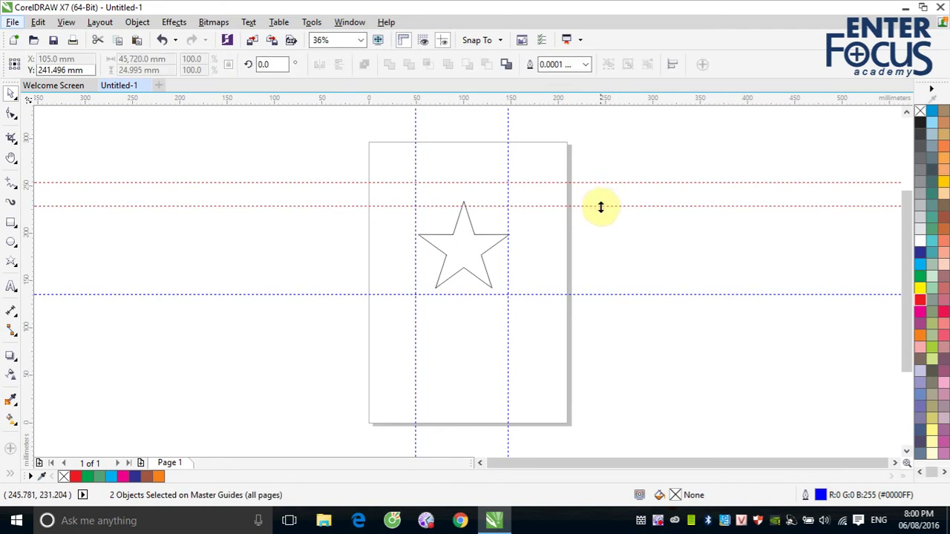
{"action": "left_click_drag", "start_coordinate": [603, 206], "coordinate": [621, 384]}
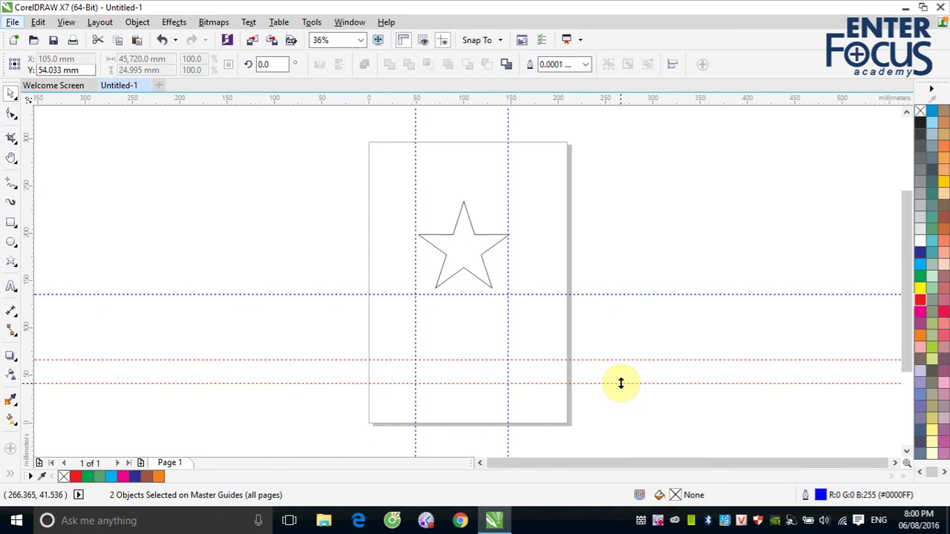
{"action": "key", "text": "Delete"}
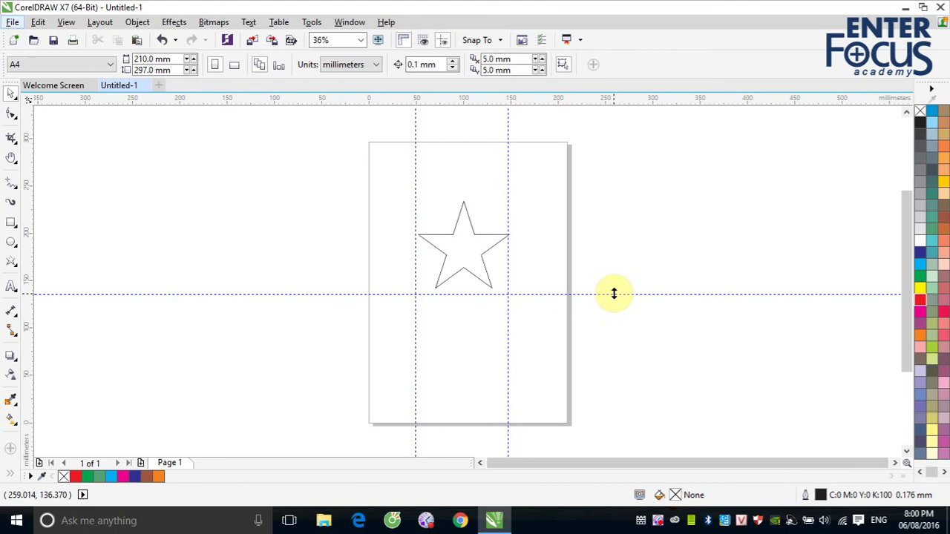
Place a horizontal guideline at the star's upper tip, about Y 233 mm, and rotate it to about 71.4 degrees
{"action": "left_click_drag", "start_coordinate": [614, 294], "coordinate": [619, 202]}
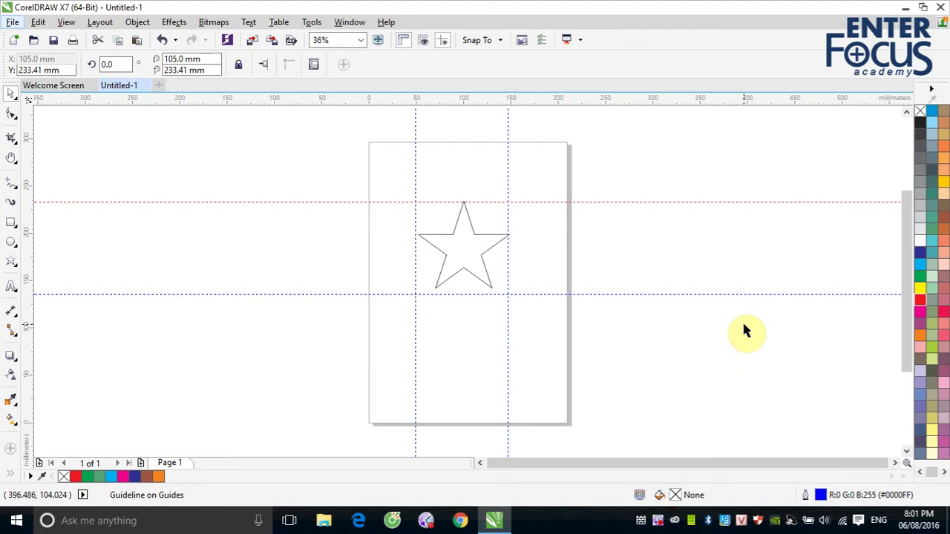
{"action": "left_click", "coordinate": [635, 200]}
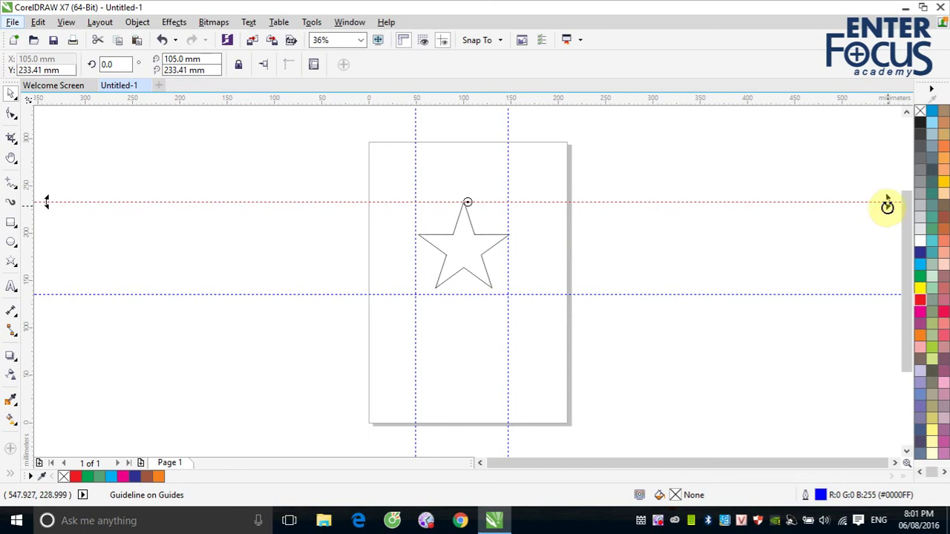
{"action": "left_click_drag", "start_coordinate": [887, 205], "coordinate": [506, 153]}
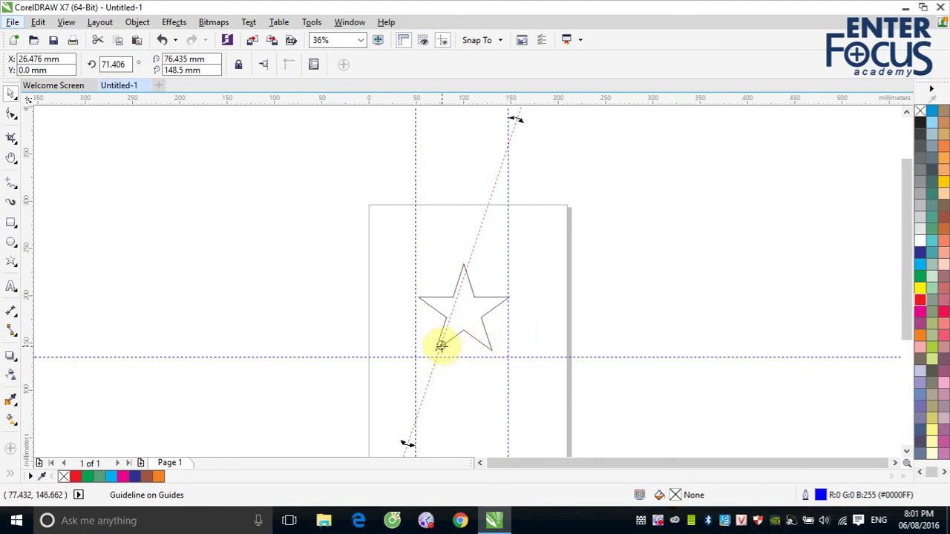
Move the slanted guideline's rotation centre up to the star's upper tip and try rotating the guideline further
{"action": "left_click_drag", "start_coordinate": [441, 346], "coordinate": [468, 265]}
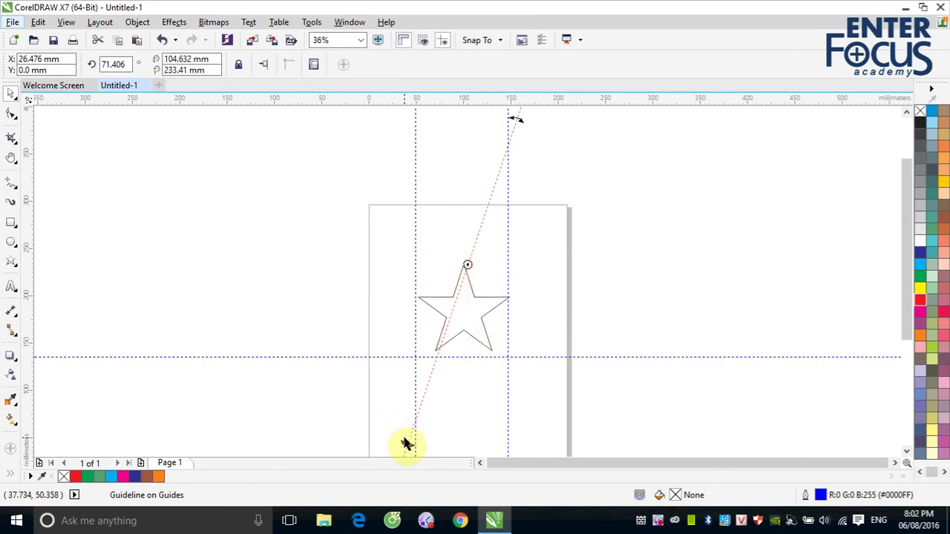
{"action": "left_click_drag", "start_coordinate": [405, 442], "coordinate": [431, 376]}
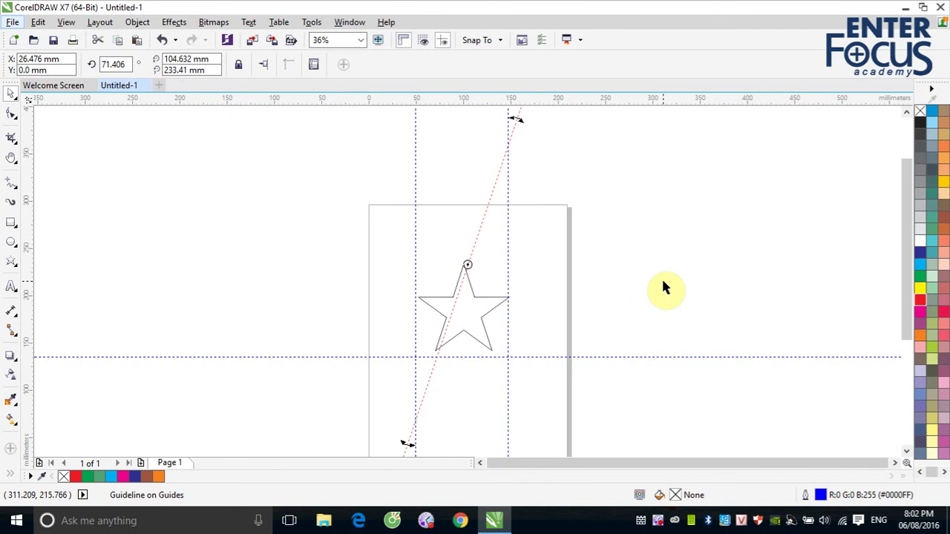
Add six horizontal guidelines between the page's upper edge and the star's upper point, the lowest at about Y 226 mm
{"action": "left_click_drag", "start_coordinate": [566, 99], "coordinate": [572, 226]}
{"action": "left_click_drag", "start_coordinate": [566, 102], "coordinate": [568, 219]}
{"action": "left_click_drag", "start_coordinate": [564, 103], "coordinate": [563, 249]}
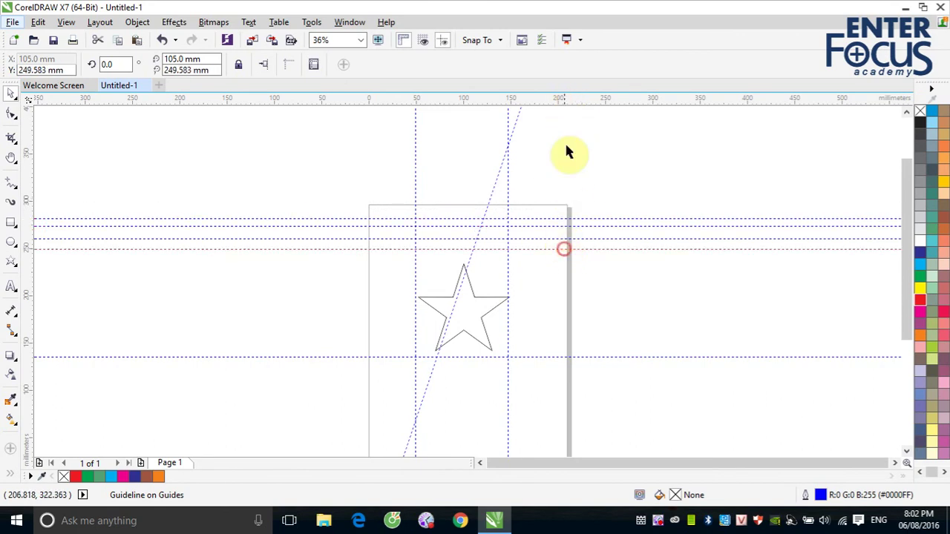
{"action": "left_click_drag", "start_coordinate": [569, 101], "coordinate": [581, 271]}
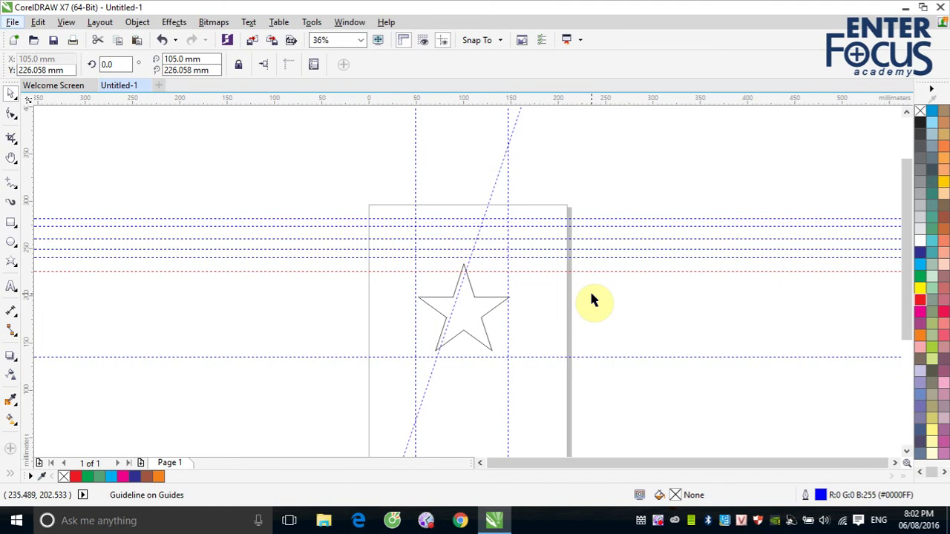
Hide all guidelines in the drawing and show them again
{"action": "left_click", "coordinate": [66, 22]}
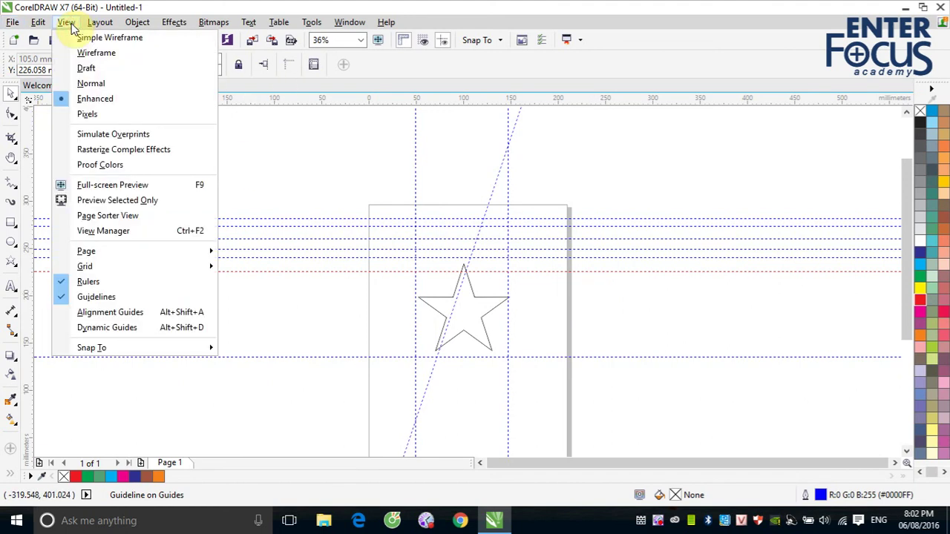
{"action": "left_click", "coordinate": [98, 303]}
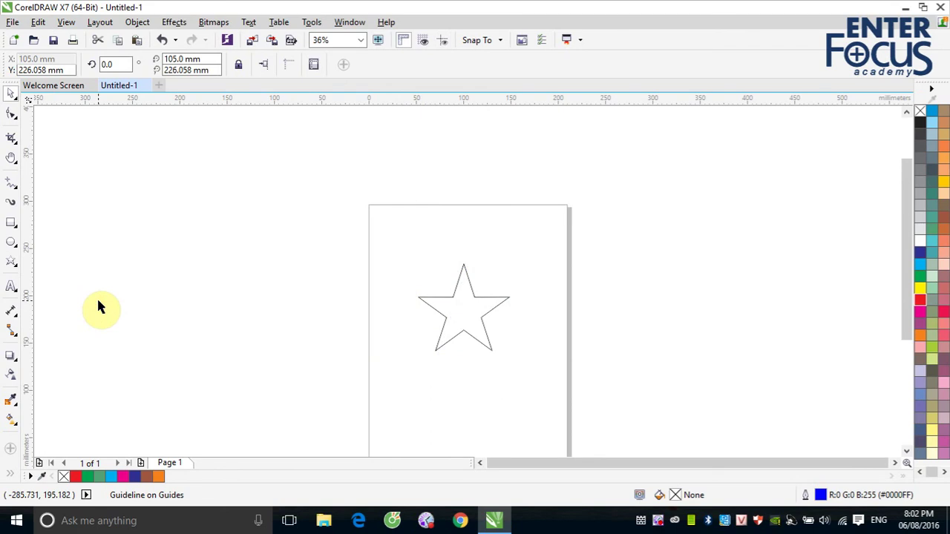
{"action": "left_click", "coordinate": [66, 25]}
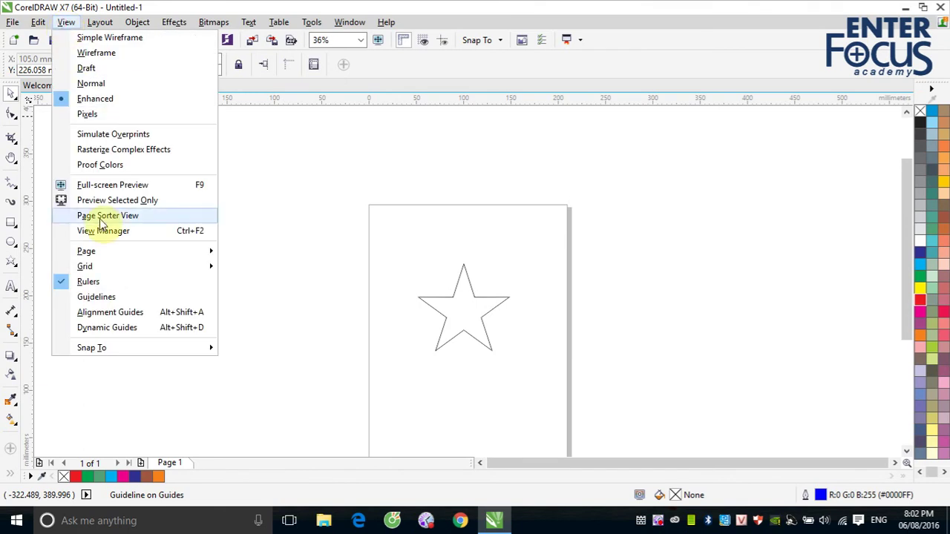
{"action": "left_click", "coordinate": [97, 299]}
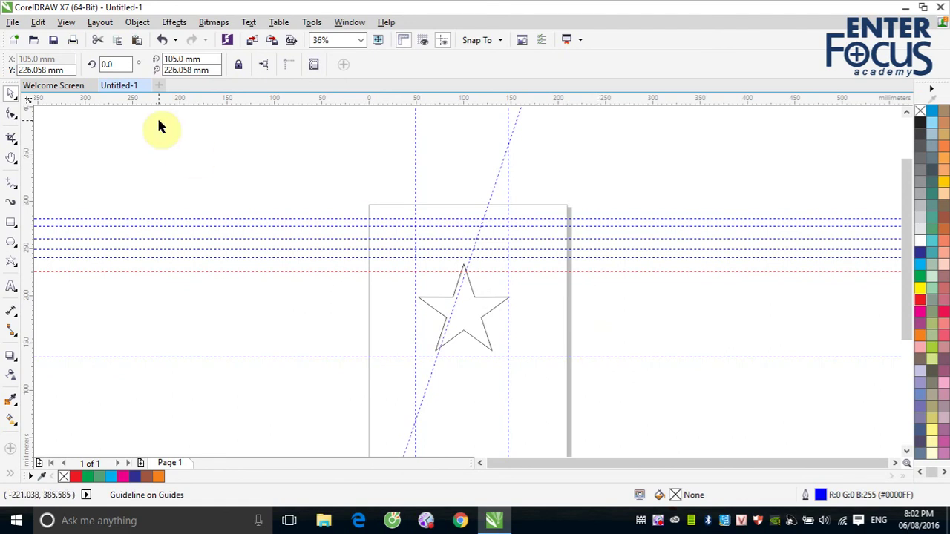
Select all guidelines in the document at once and delete them
{"action": "left_click", "coordinate": [43, 22]}
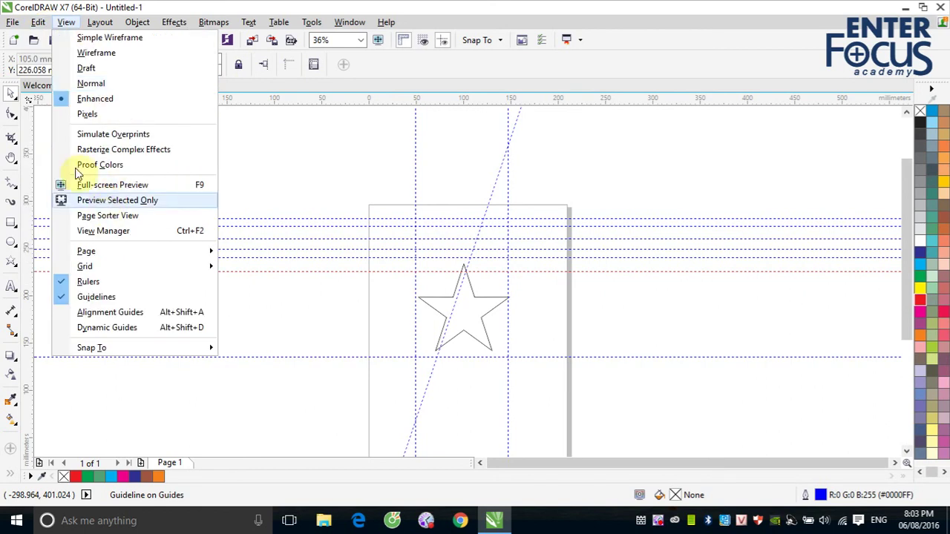
{"action": "mouse_move", "coordinate": [70, 256]}
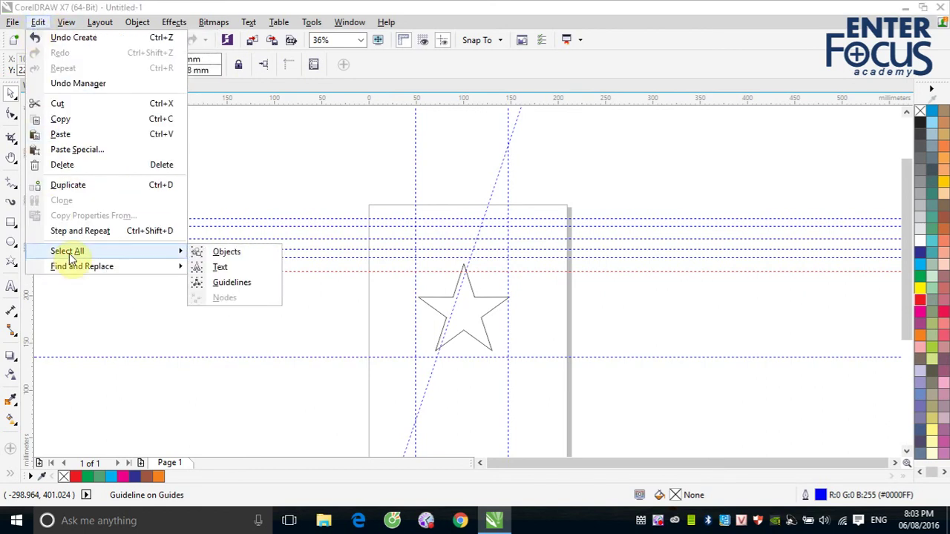
{"action": "left_click", "coordinate": [243, 285]}
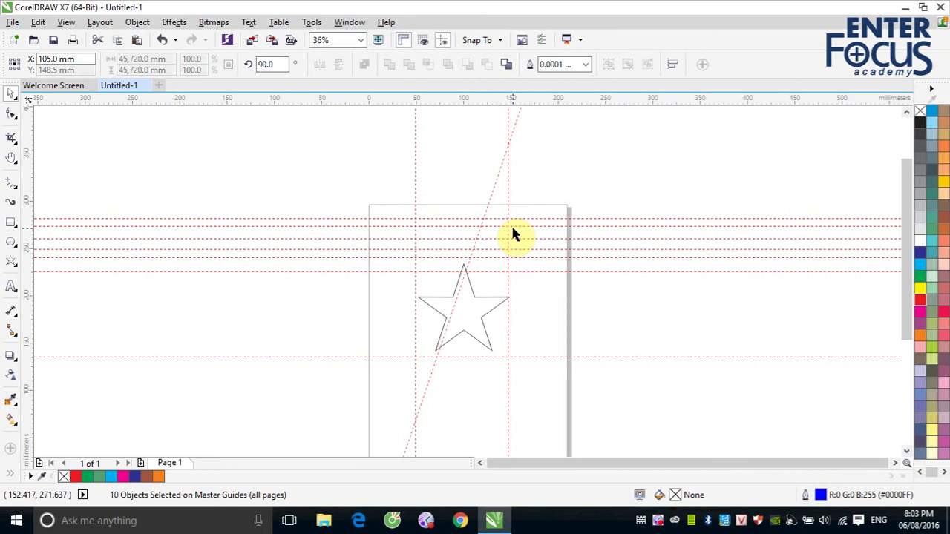
{"action": "key", "text": "Delete"}
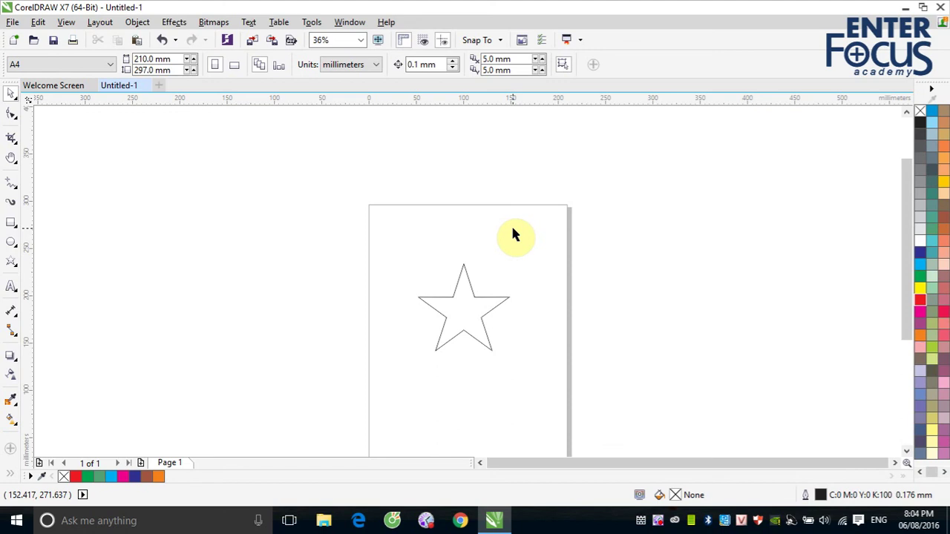
Rotate a copy of the star about 35 degrees counterclockwise around its centre, keeping the original star in place
{"action": "left_click", "coordinate": [442, 327]}
{"action": "left_click", "coordinate": [462, 310]}
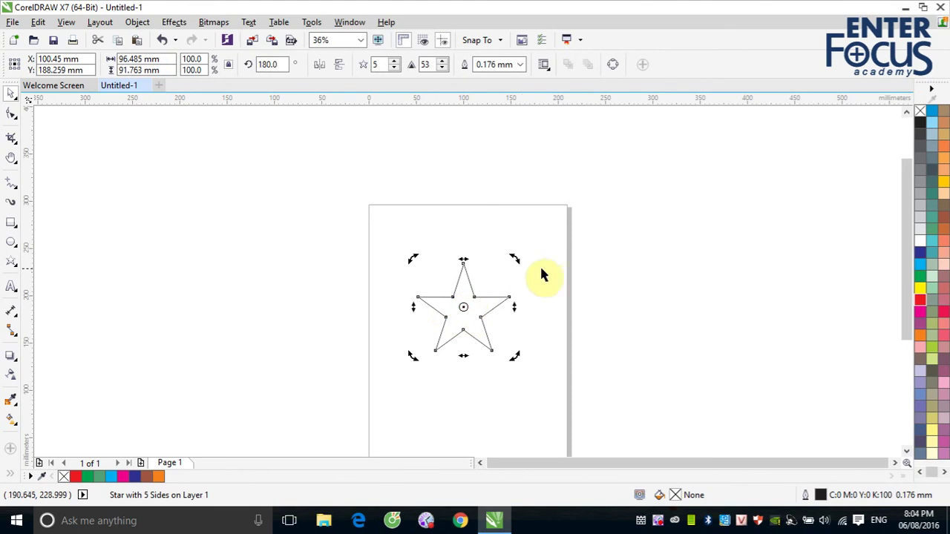
{"action": "left_click_drag", "start_coordinate": [515, 259], "coordinate": [478, 232]}
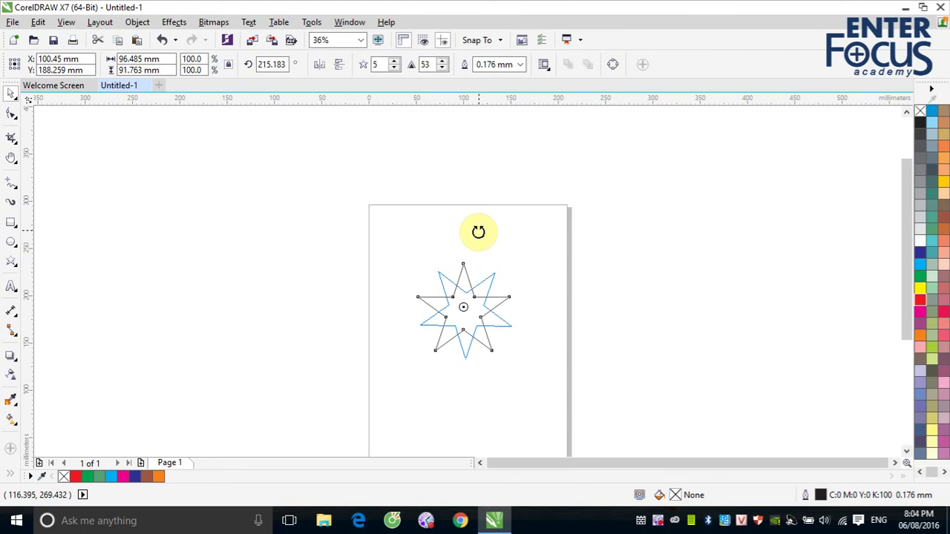
{"action": "left_click_drag", "start_coordinate": [478, 232], "coordinate": [482, 239]}
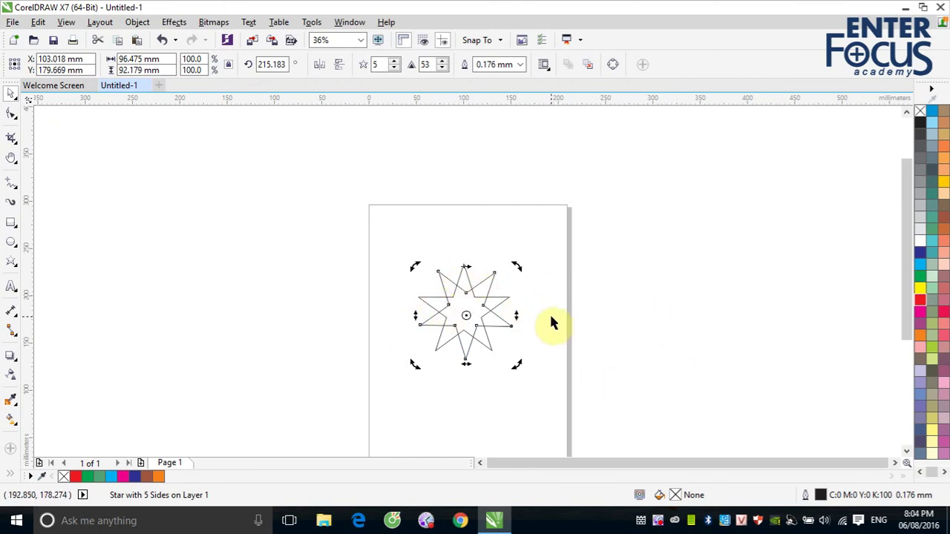
Skew a copy of the rotated star horizontally to the left until it is about 153 mm wide, keeping the source star
{"action": "left_click", "coordinate": [459, 313]}
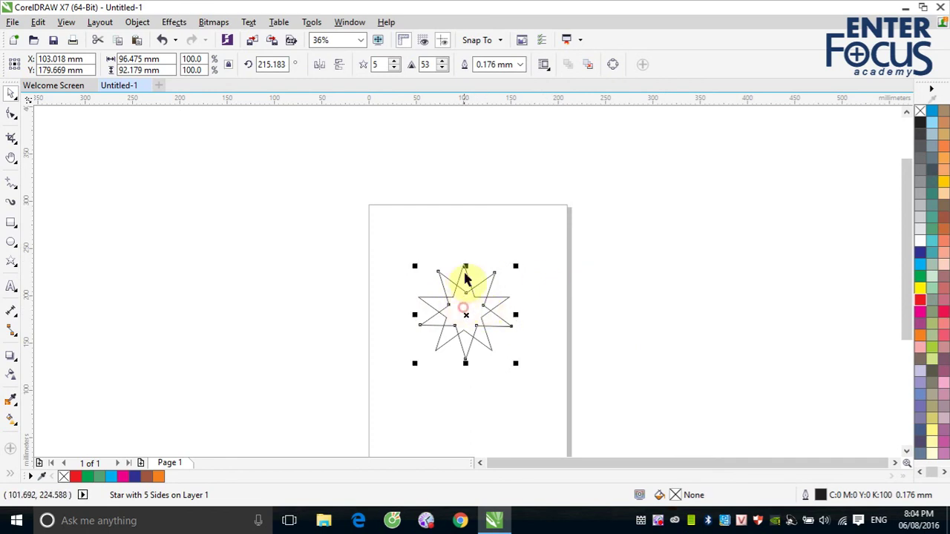
{"action": "left_click", "coordinate": [461, 315]}
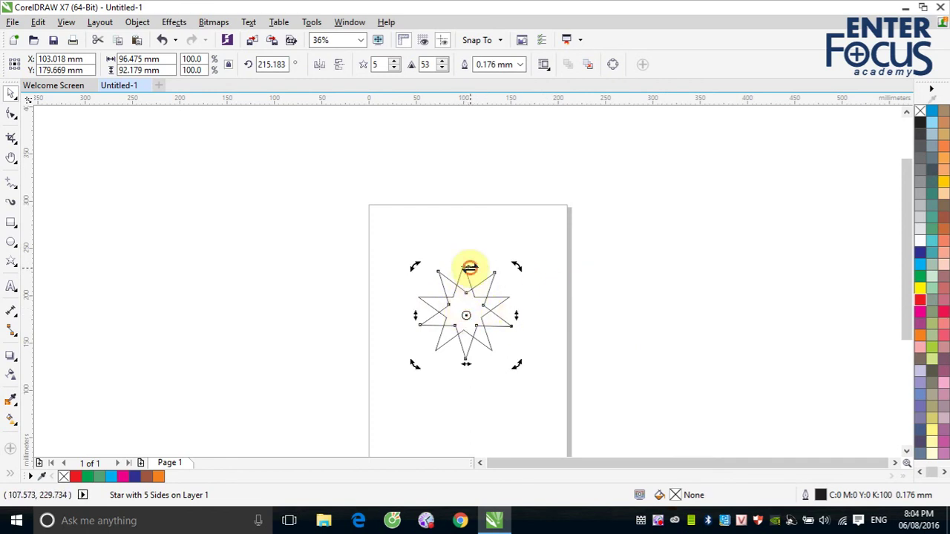
{"action": "left_click_drag", "start_coordinate": [463, 265], "coordinate": [344, 274]}
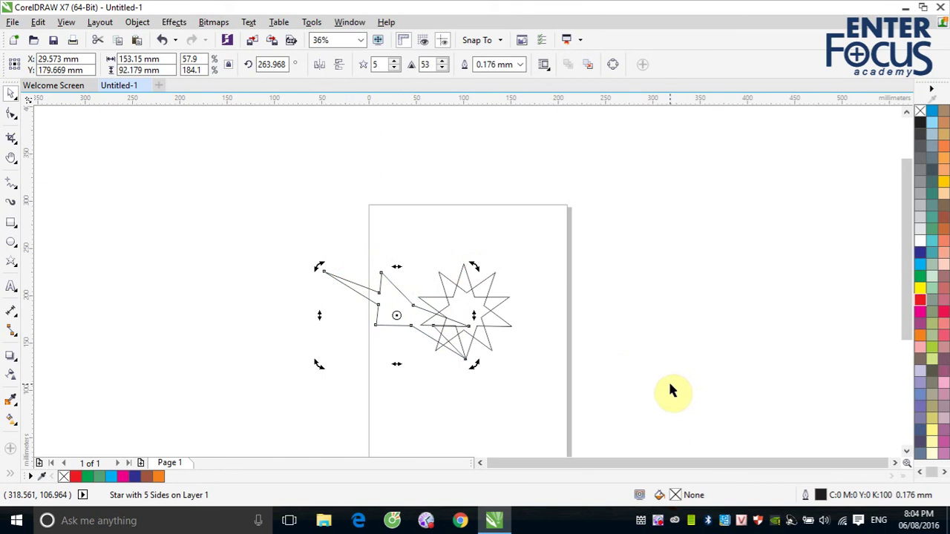
Select all three star shapes together and delete them from the page
{"action": "left_click_drag", "start_coordinate": [277, 208], "coordinate": [605, 418]}
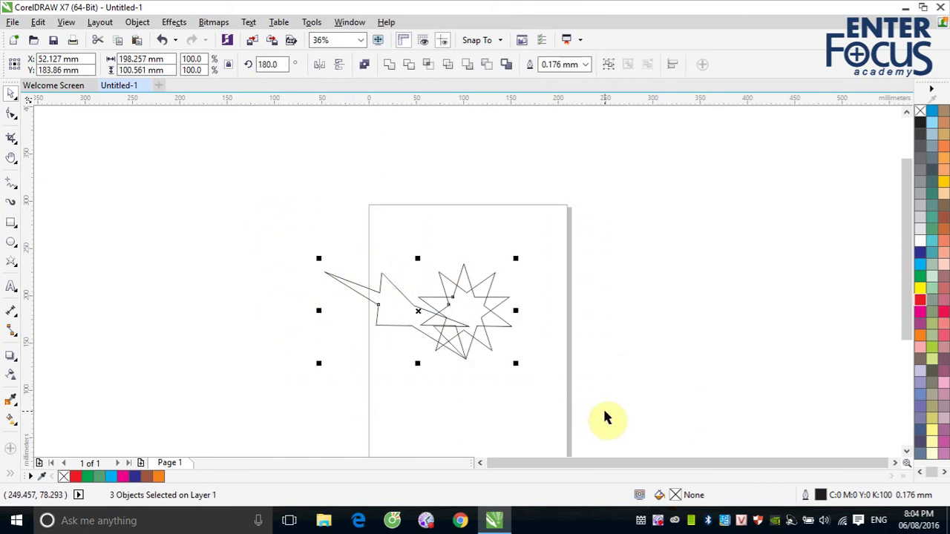
{"action": "key", "text": "Delete"}
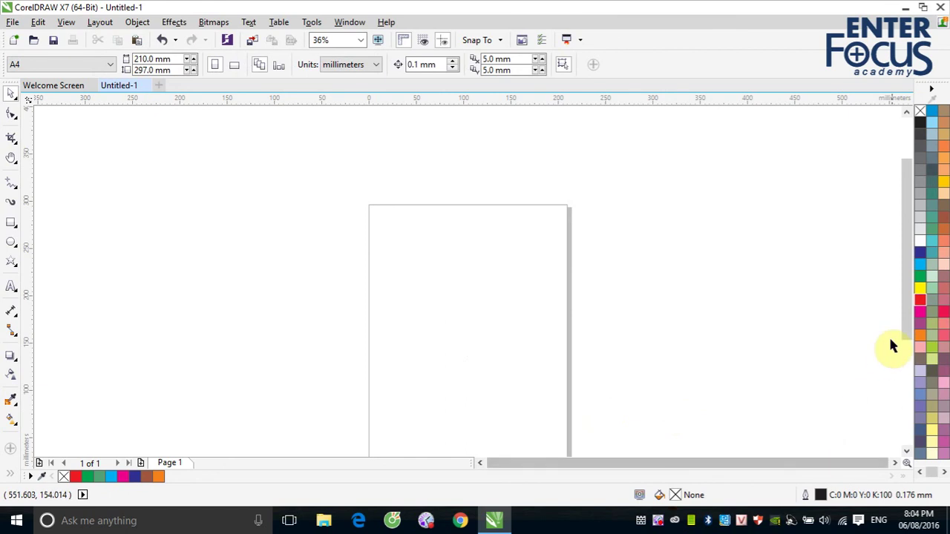
Draw a circle about 129 mm in diameter near the middle of the page and fill it with red
{"action": "left_click_drag", "start_coordinate": [906, 329], "coordinate": [908, 364]}
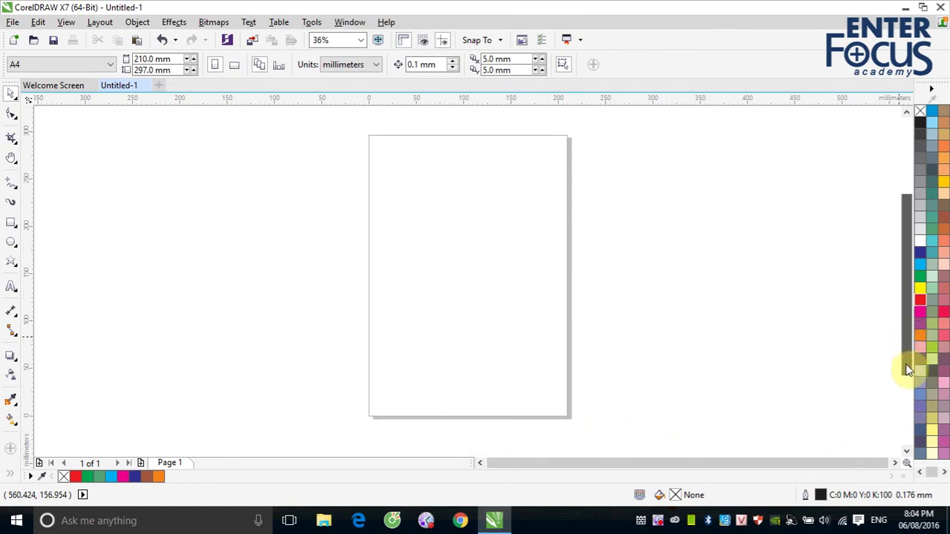
{"action": "left_click", "coordinate": [10, 245]}
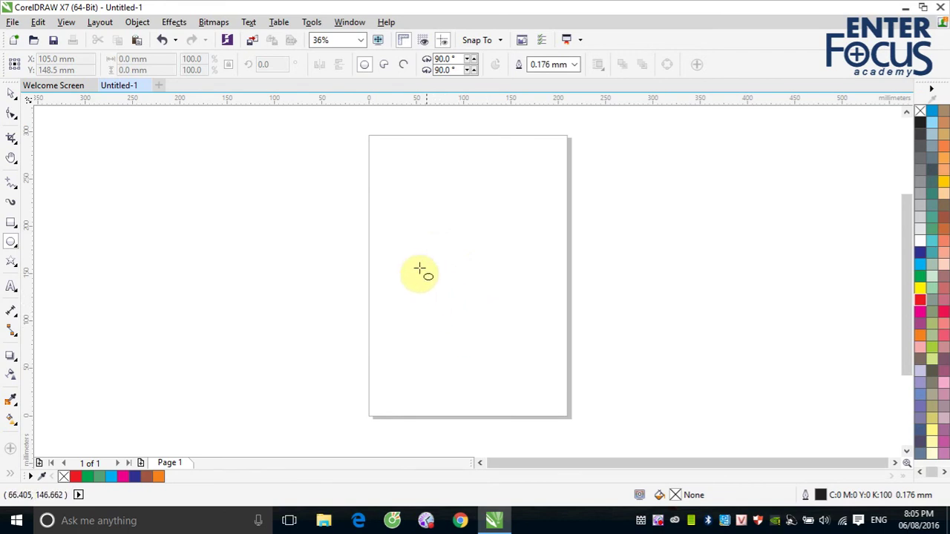
{"action": "left_click_drag", "start_coordinate": [417, 201], "coordinate": [512, 324]}
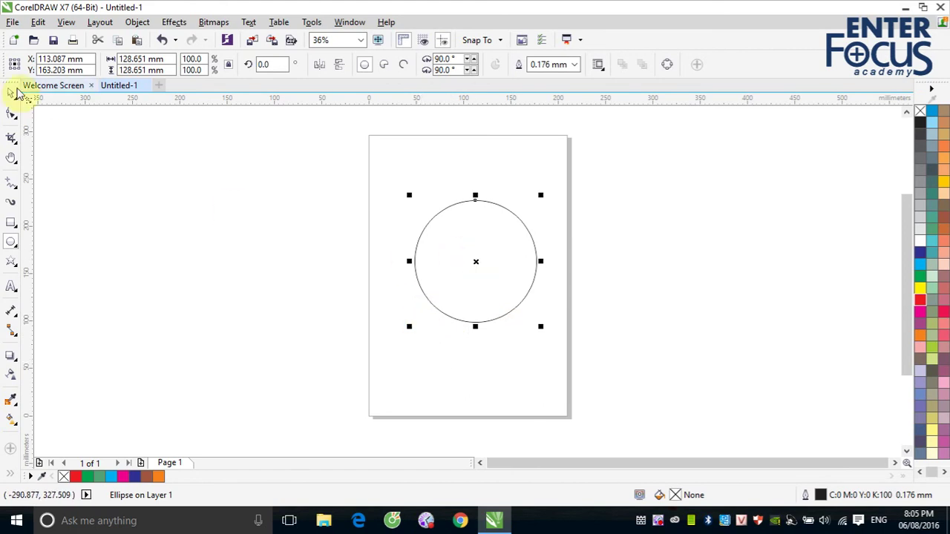
{"action": "left_click", "coordinate": [13, 95]}
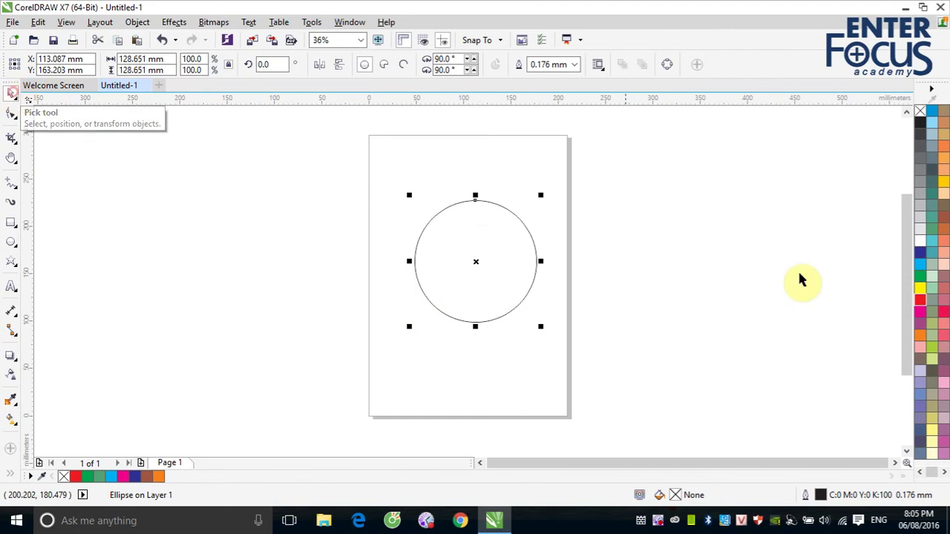
{"action": "left_click", "coordinate": [920, 301]}
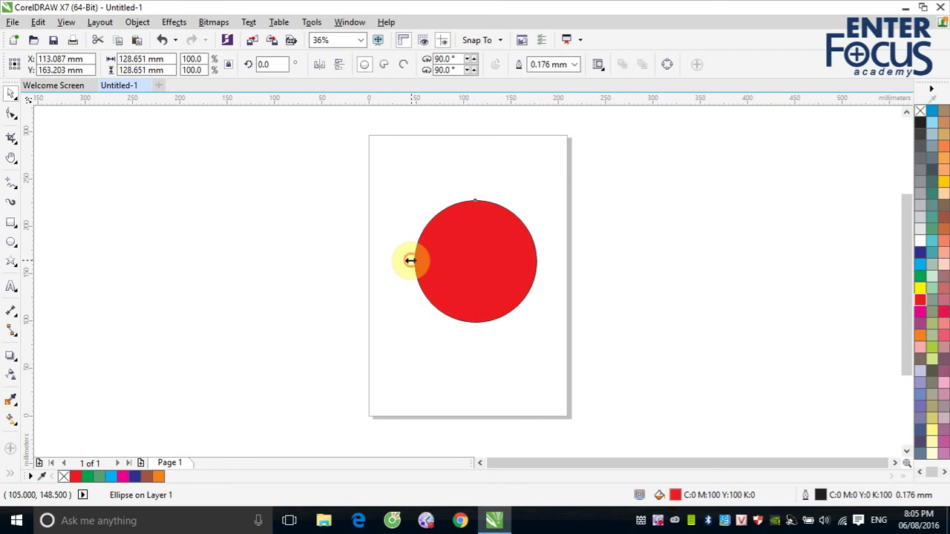
Squeeze the red circle symmetrically into a vertical ellipse about 21 mm wide and move its rotation centre just below the lower tip
{"action": "left_click_drag", "start_coordinate": [410, 261], "coordinate": [460, 261]}
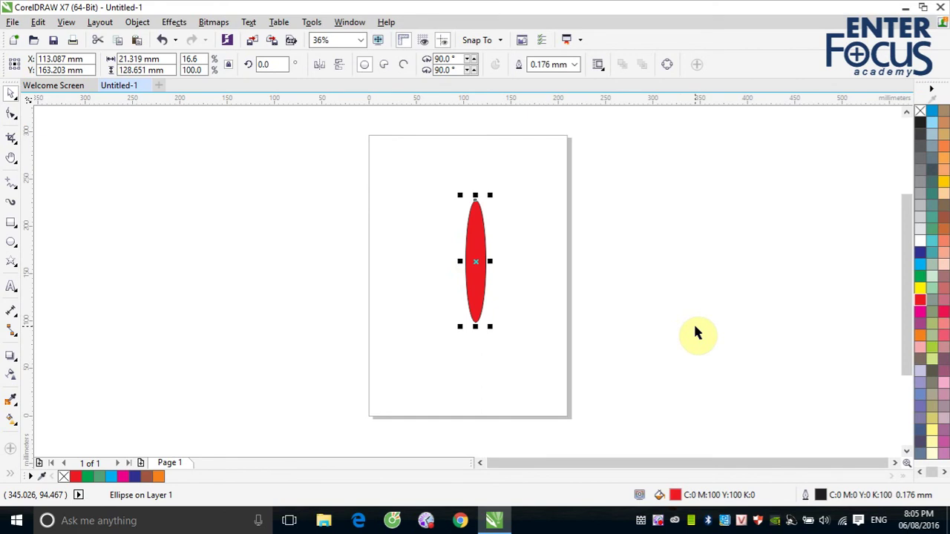
{"action": "left_click", "coordinate": [480, 281]}
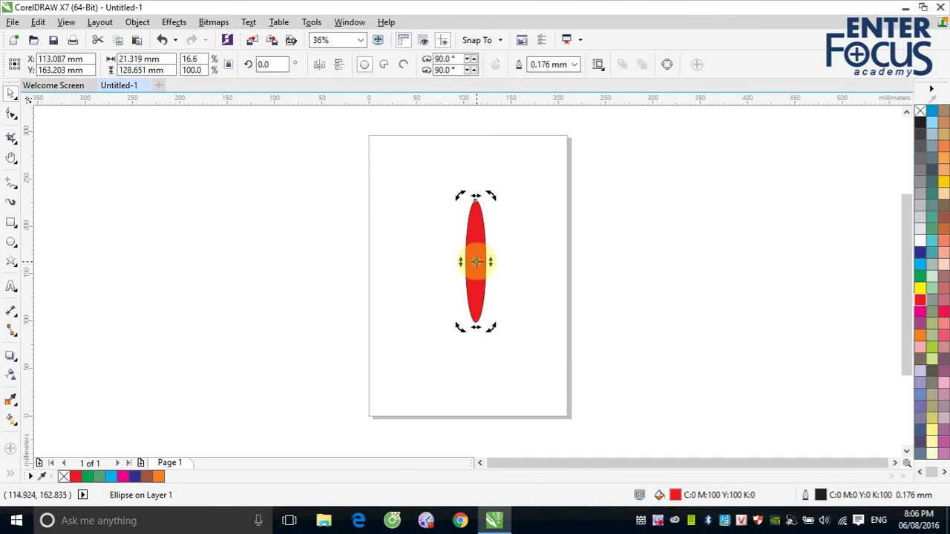
{"action": "left_click_drag", "start_coordinate": [476, 261], "coordinate": [475, 332]}
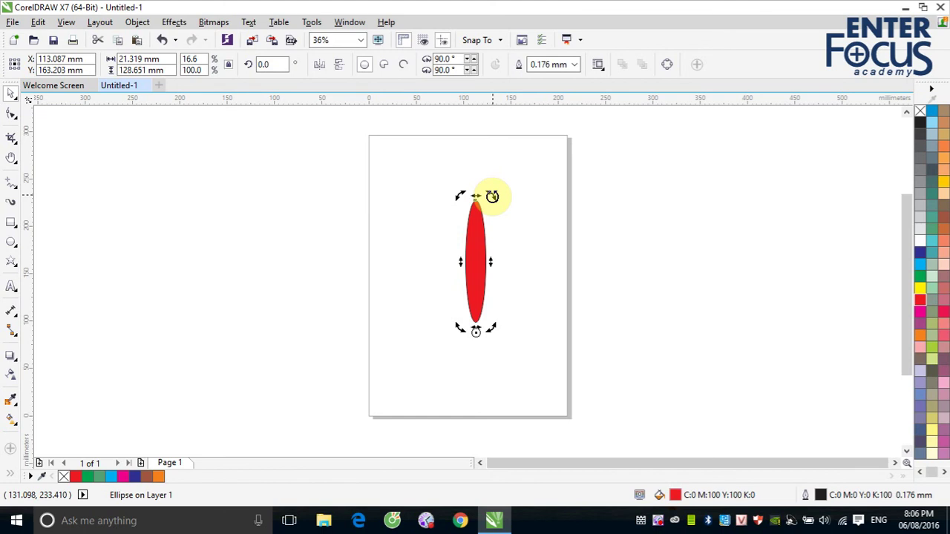
Try rotating the red ellipse 6 degrees clockwise around its lowered rotation centre, and undo the rotation
{"action": "left_click_drag", "start_coordinate": [492, 196], "coordinate": [511, 202]}
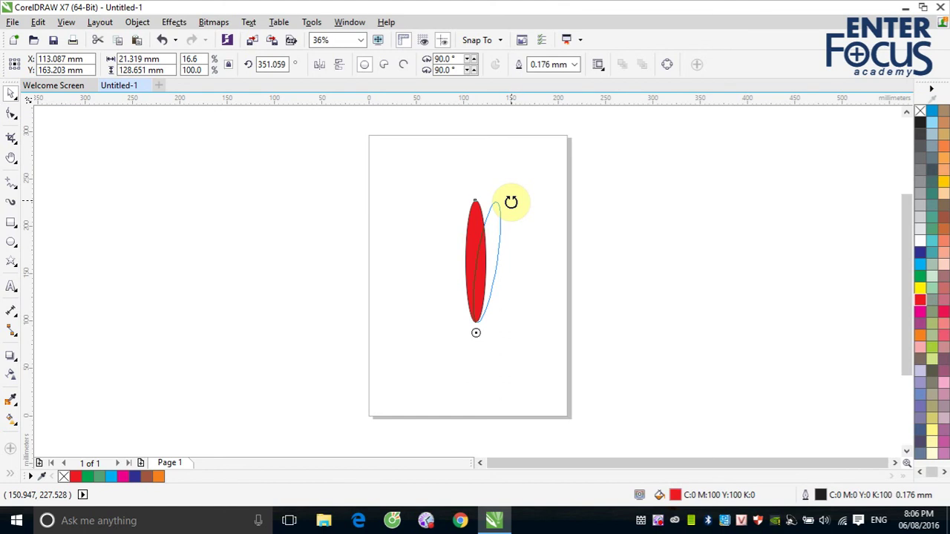
{"action": "mouse_move", "coordinate": [511, 202]}
{"action": "left_mouse_down"}
{"action": "mouse_move", "coordinate": [490, 201]}
{"action": "mouse_move", "coordinate": [507, 201]}
{"action": "left_mouse_up"}
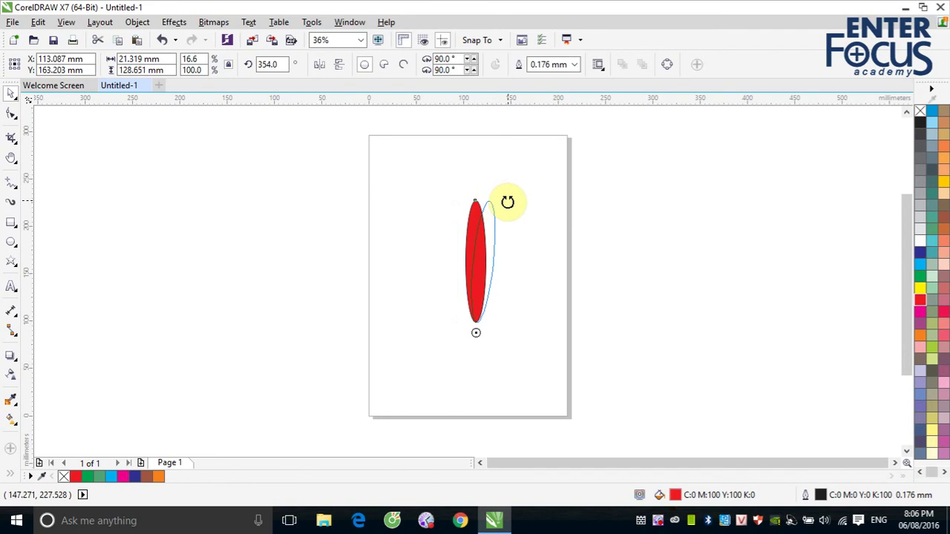
{"action": "left_click_drag", "start_coordinate": [508, 202], "coordinate": [515, 215]}
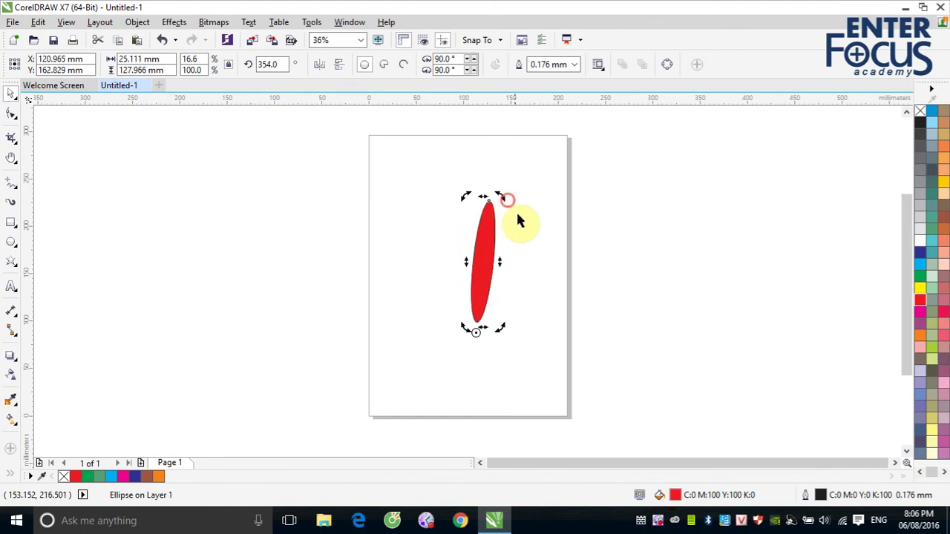
{"action": "key", "text": "ctrl+z"}
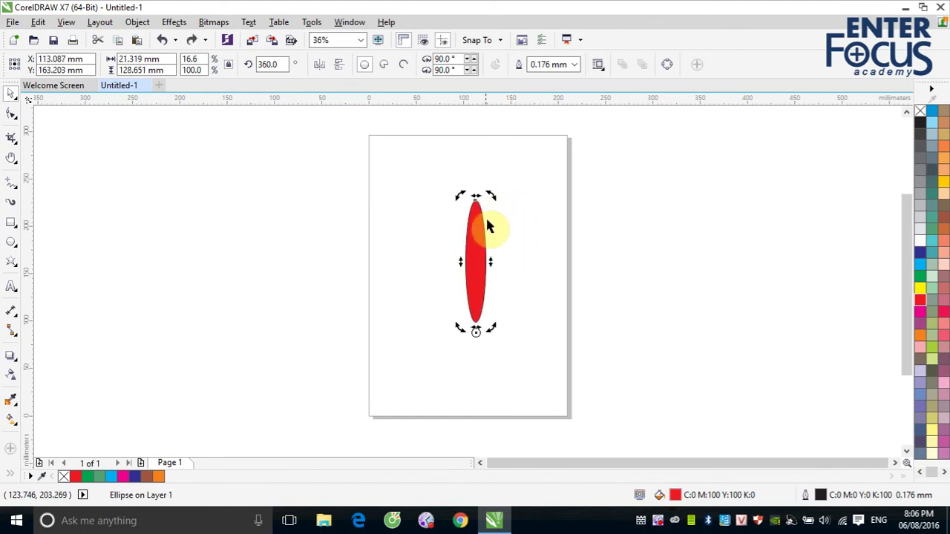
Set the constrain angle in the workspace editing options to 15 degrees
{"action": "left_click", "coordinate": [627, 190]}
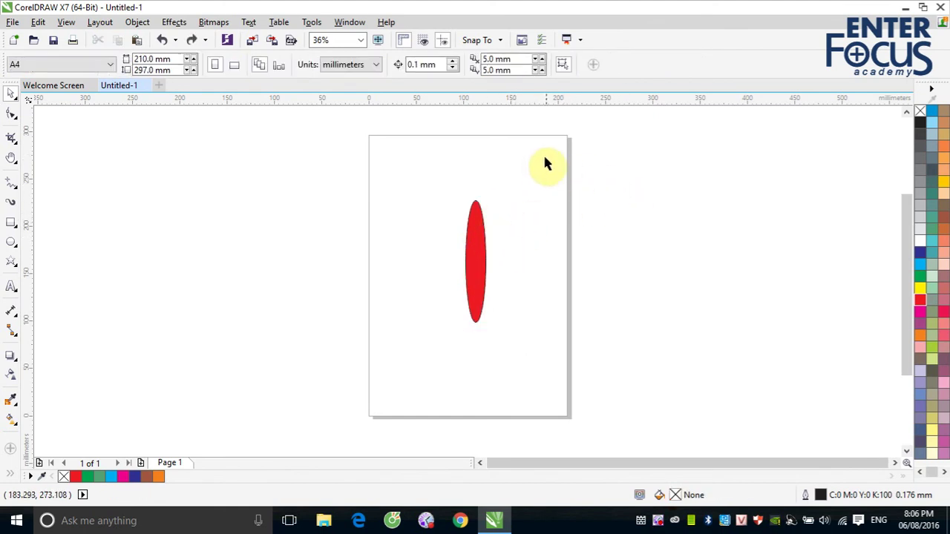
{"action": "left_click", "coordinate": [311, 23]}
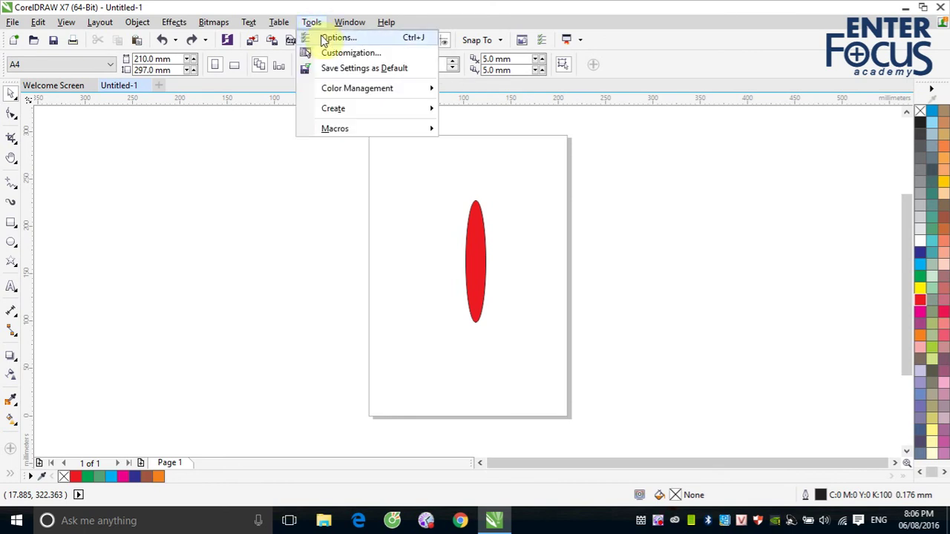
{"action": "left_click", "coordinate": [325, 39]}
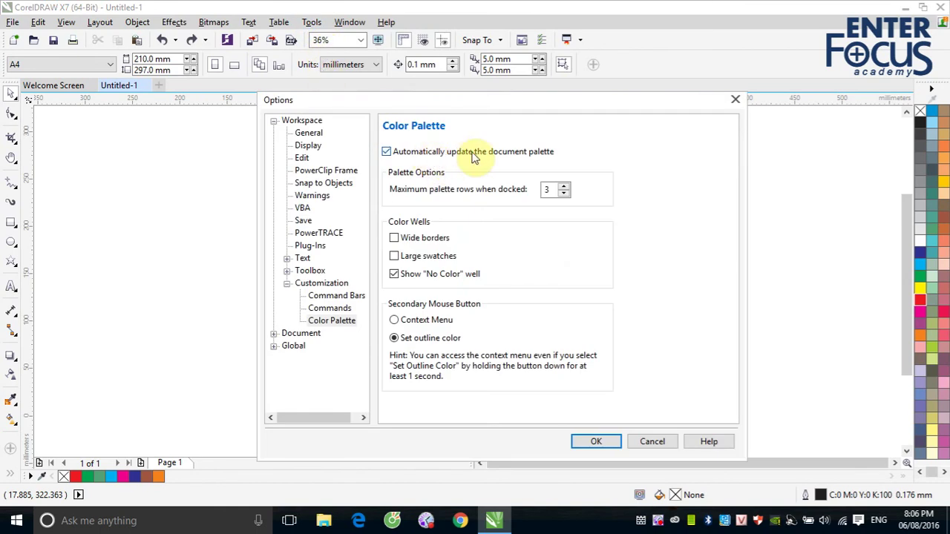
{"action": "left_click", "coordinate": [302, 159]}
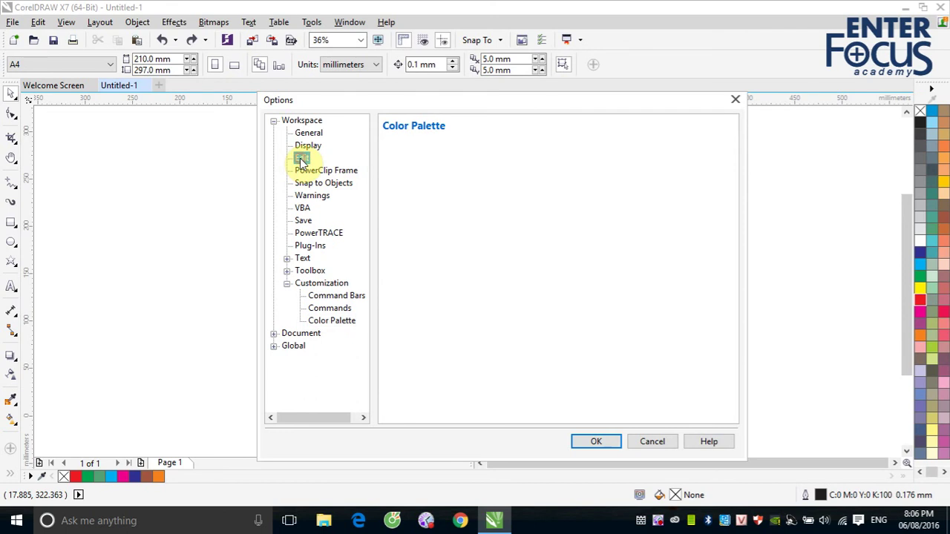
{"action": "double_click", "coordinate": [543, 154]}
{"action": "type", "text": "6.0"}
{"action": "left_click_drag", "start_coordinate": [542, 153], "coordinate": [510, 151]}
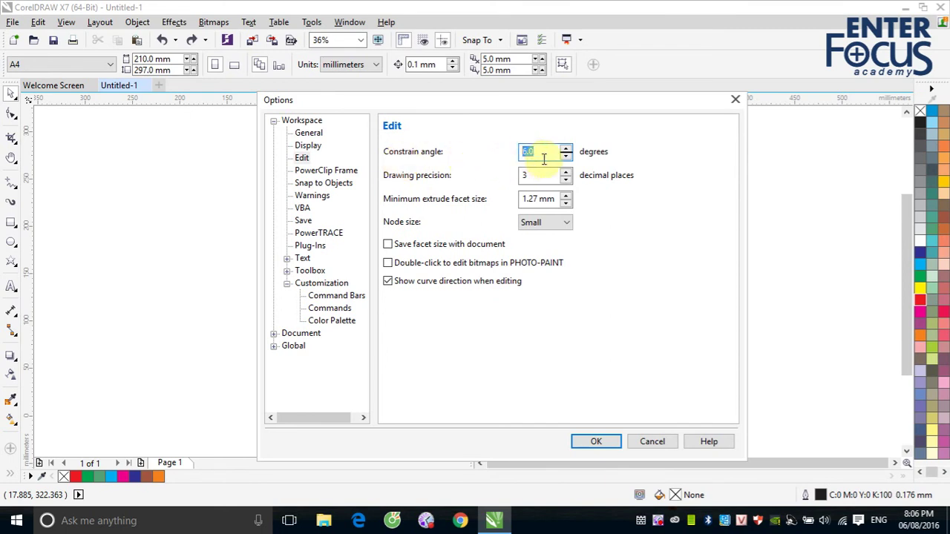
{"action": "type", "text": "15"}
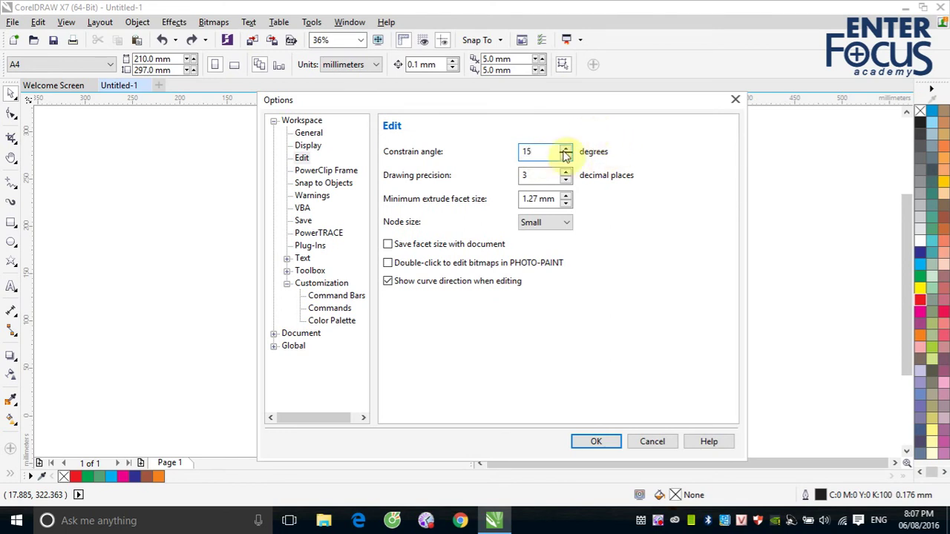
{"action": "left_click", "coordinate": [593, 440]}
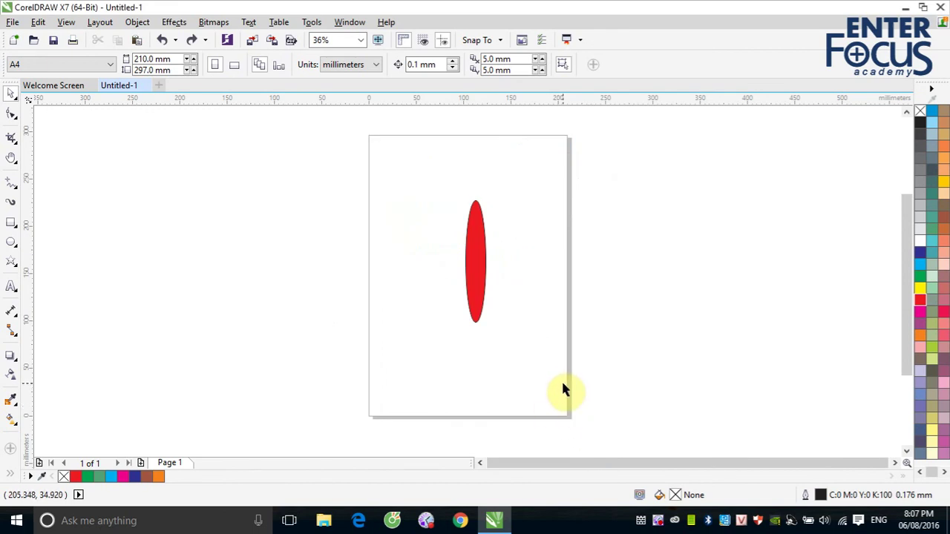
Rotate a copy of the red ellipse 15 degrees clockwise around the rotation centre below it, keeping the original
{"action": "left_click", "coordinate": [482, 282]}
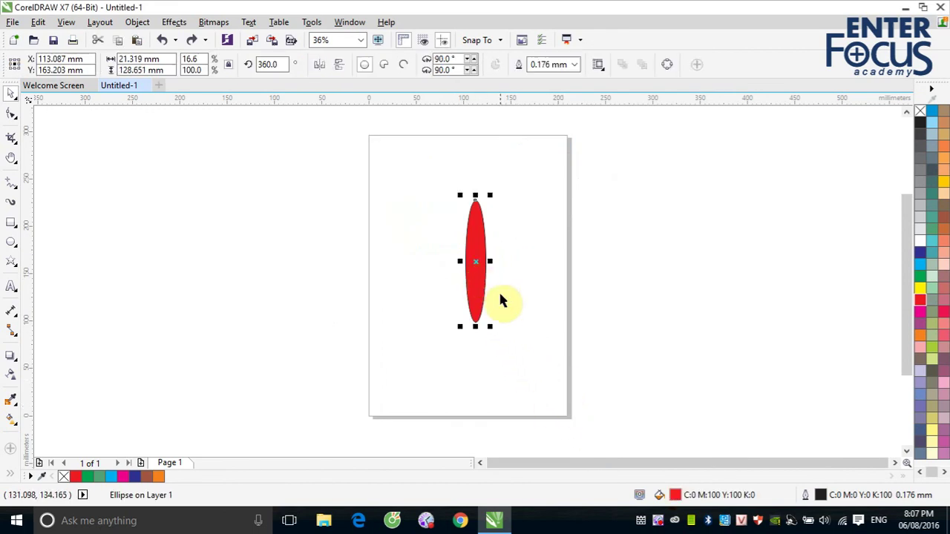
{"action": "left_click", "coordinate": [482, 285]}
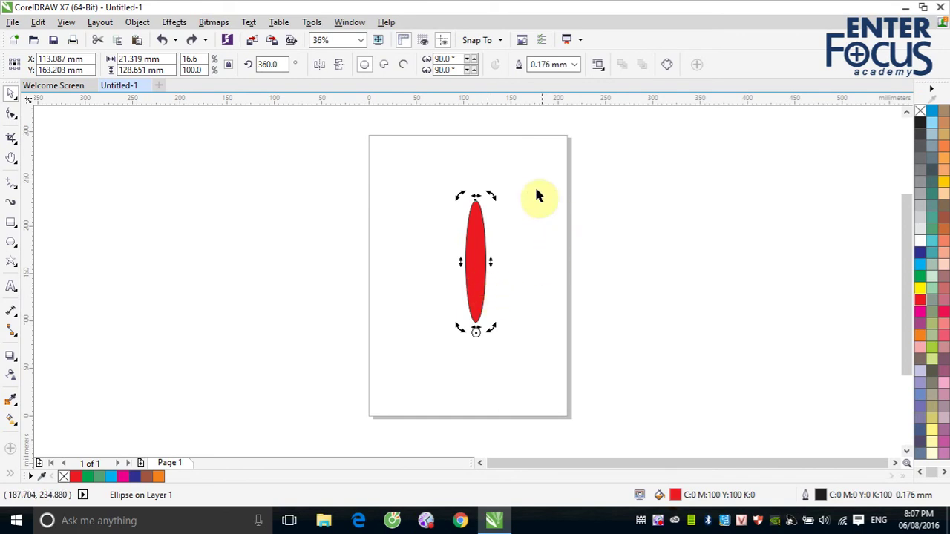
{"action": "left_click_drag", "start_coordinate": [490, 196], "coordinate": [517, 204]}
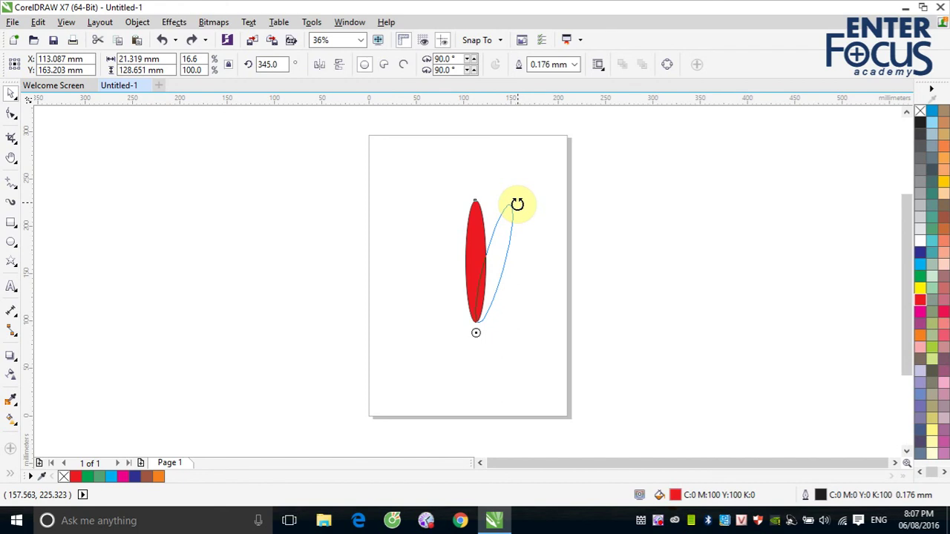
{"action": "left_click_drag", "start_coordinate": [517, 204], "coordinate": [518, 202]}
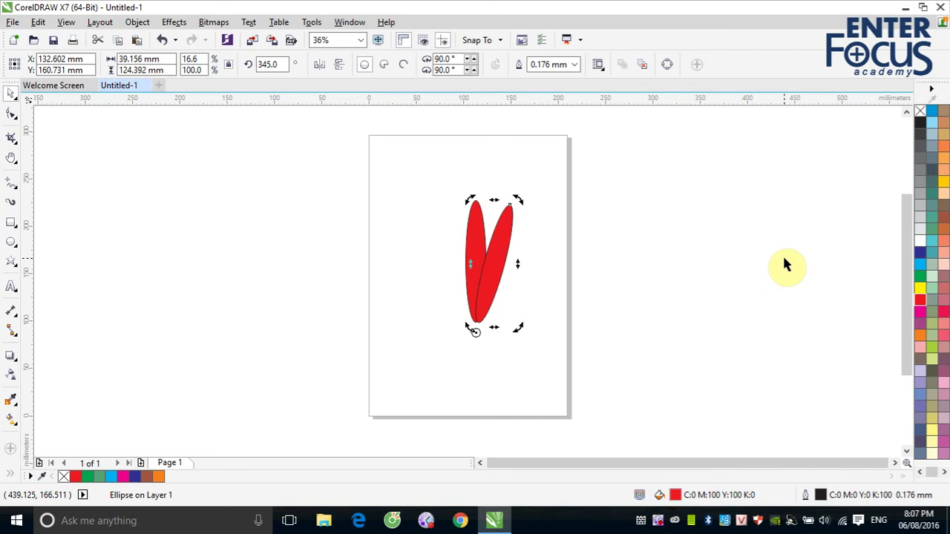
Repeat the 15-degree rotated duplication 22 times to complete a full circle of 24 red petals
{"action": "key", "text": "ctrl+r"}
{"action": "key", "text": "ctrl+r"}
{"action": "key", "text": "ctrl+r"}
{"action": "key", "text": "ctrl+r"}
{"action": "key", "text": "ctrl+r"}
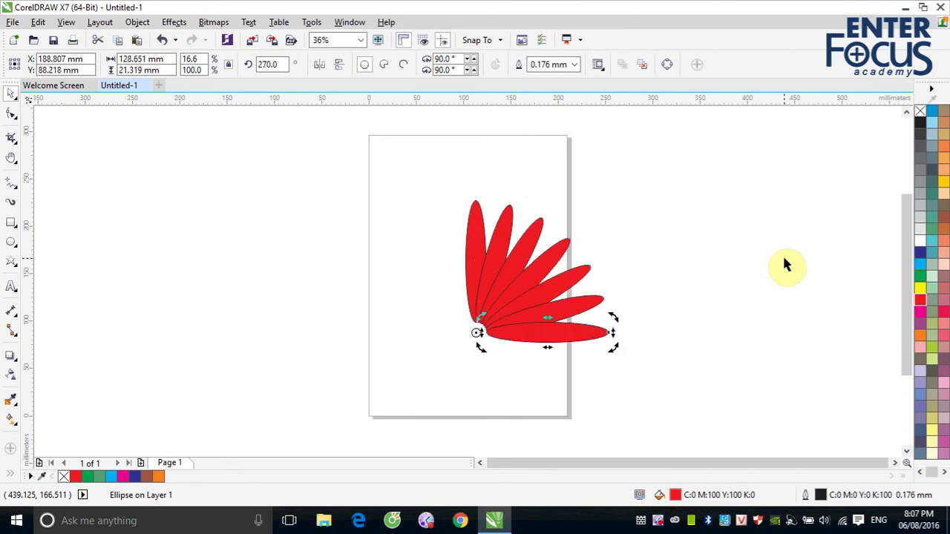
{"action": "key", "text": "ctrl+r"}
{"action": "key", "text": "ctrl+r"}
{"action": "key", "text": "ctrl+r"}
{"action": "key", "text": "ctrl+r"}
{"action": "key", "text": "ctrl+r"}
{"action": "key", "text": "ctrl+r"}
{"action": "key", "text": "ctrl+r"}
{"action": "key", "text": "ctrl+r"}
{"action": "key", "text": "ctrl+r"}
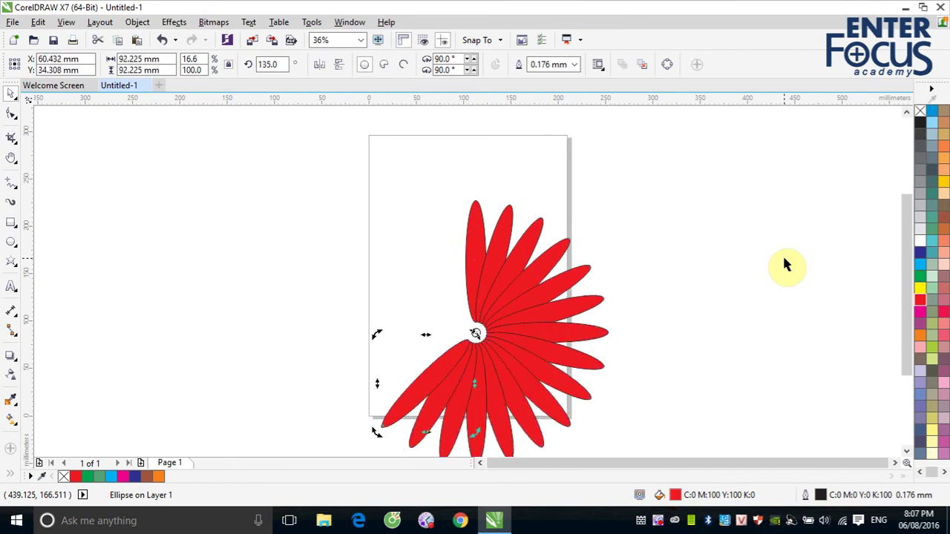
{"action": "key", "text": "ctrl+r"}
{"action": "key", "text": "ctrl+r"}
{"action": "key", "text": "ctrl+r"}
{"action": "key", "text": "ctrl+r"}
{"action": "key", "text": "ctrl+r"}
{"action": "key", "text": "ctrl+r"}
{"action": "key", "text": "ctrl+r"}
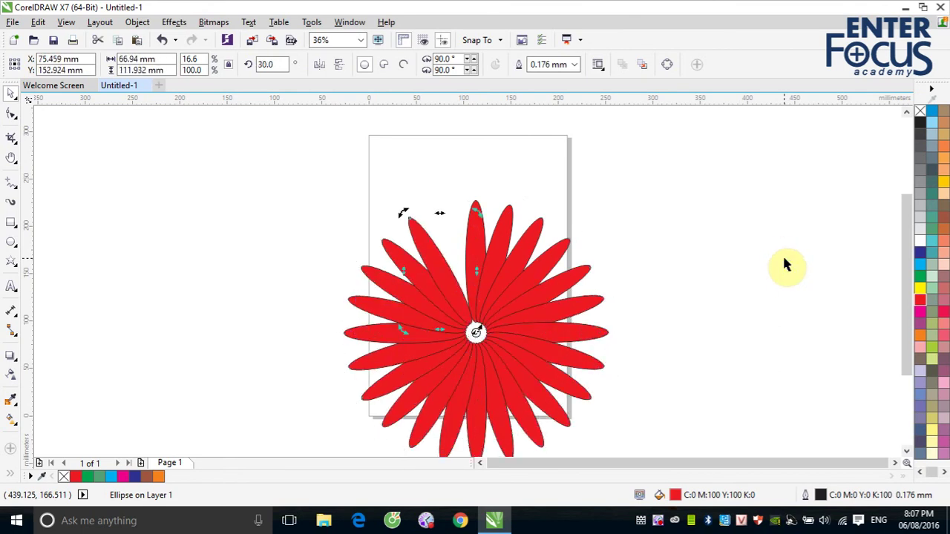
{"action": "key", "text": "ctrl+r"}
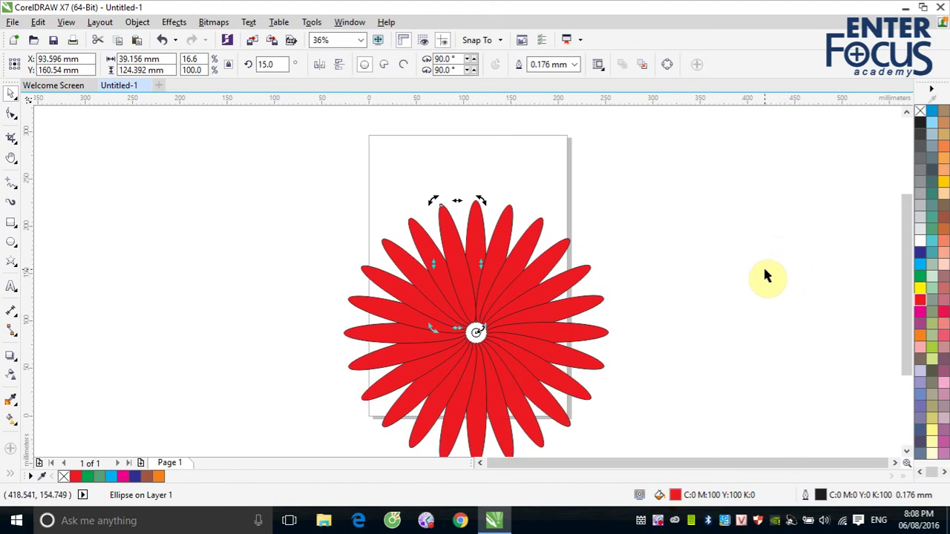
{"action": "right_click", "coordinate": [659, 521]}
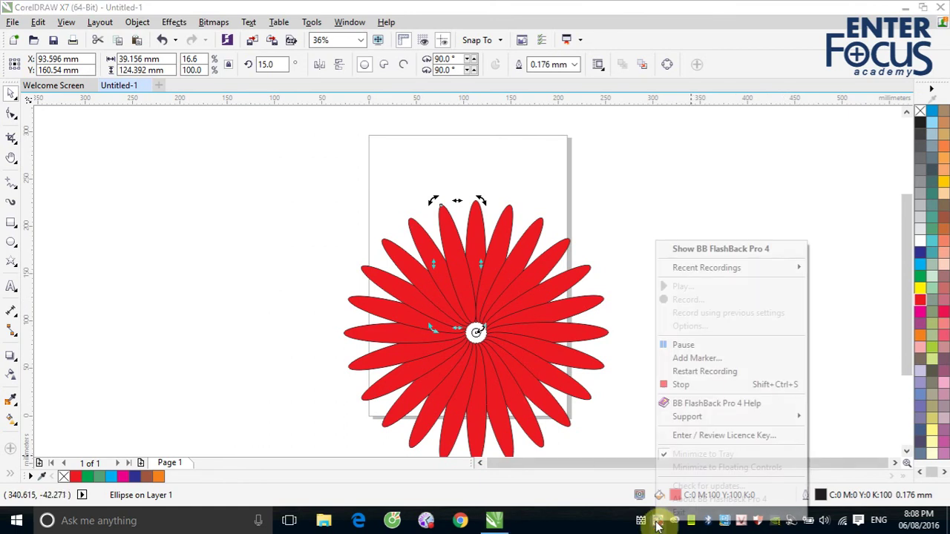